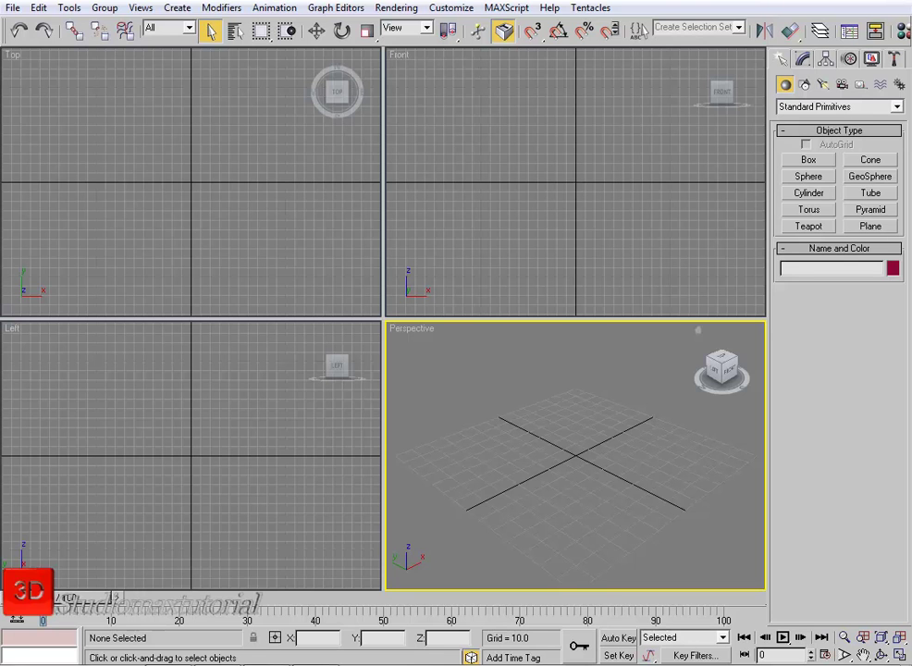
- Create a standing cylinder with a radius of about 7.5 and a height of about 55.2 at the grid centre in the maximized Perspective view
click(808, 193)
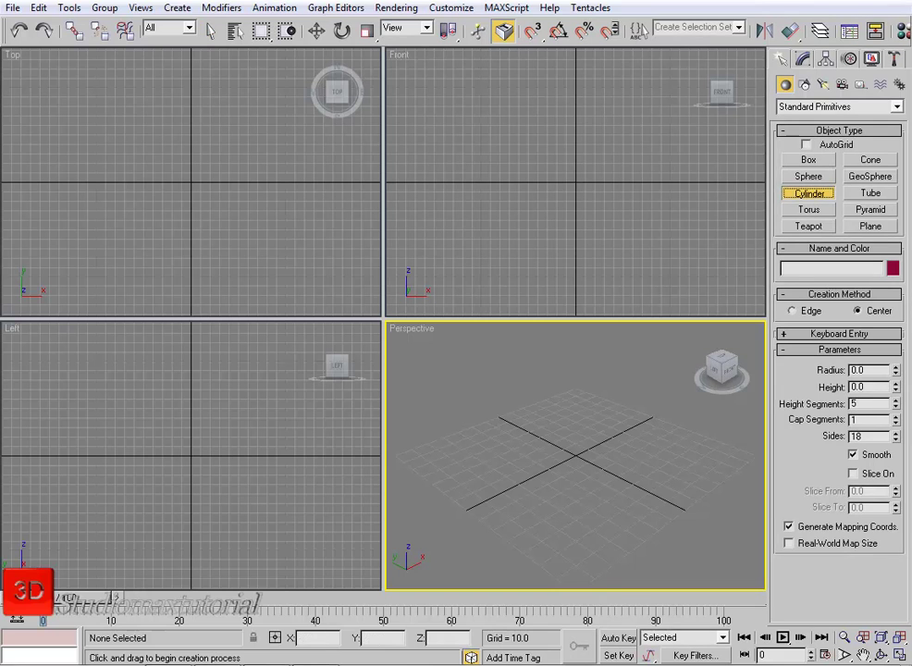
click(899, 637)
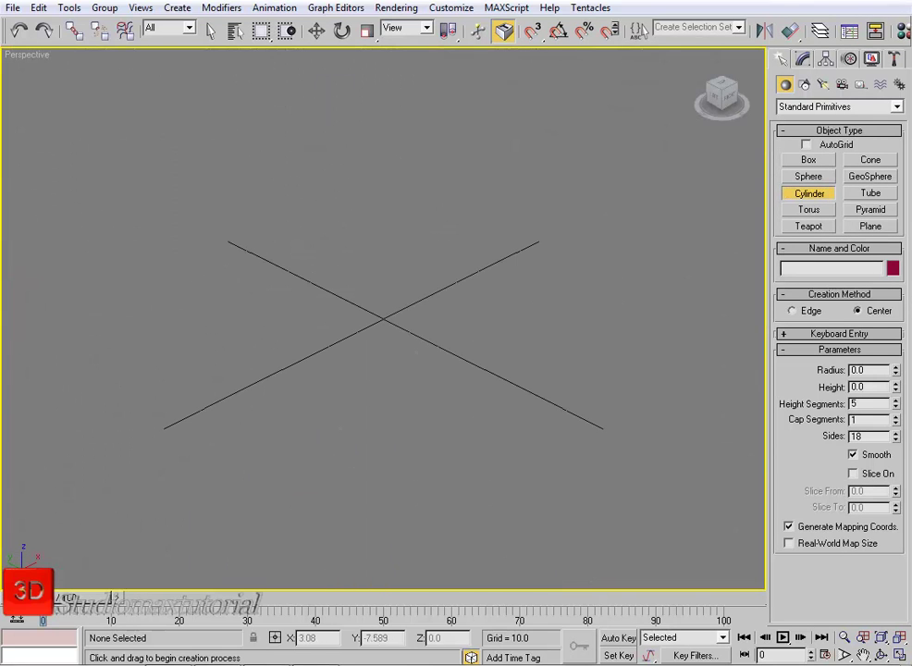
mouse_move(380, 322)
mouse_down()
mouse_move(381, 347)
mouse_move(381, 336)
mouse_up()
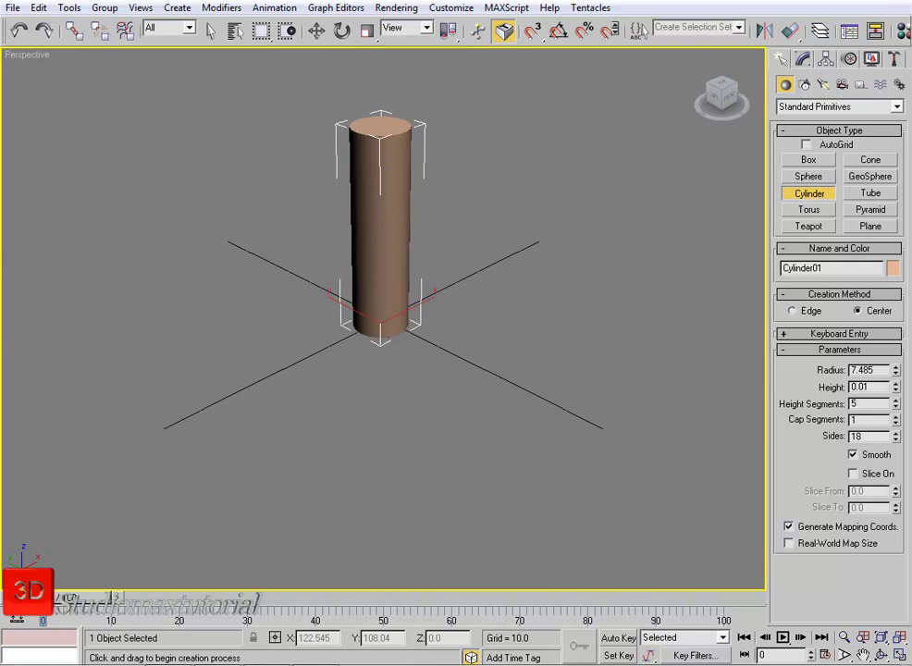
click(405, 132)
right_click(516, 220)
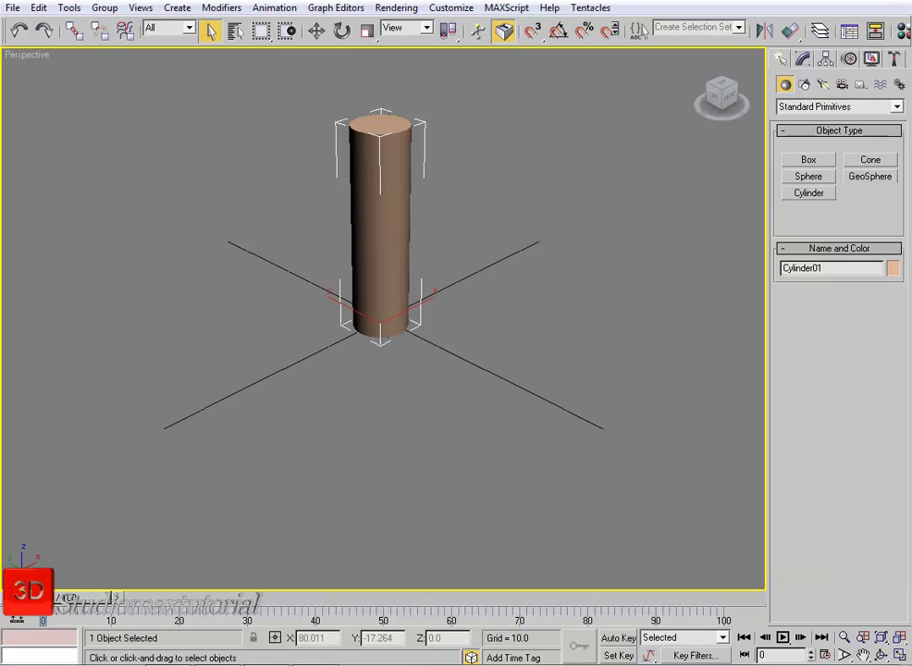
- Set the cylinder's radius to 7 and its height to about 54.7
click(803, 59)
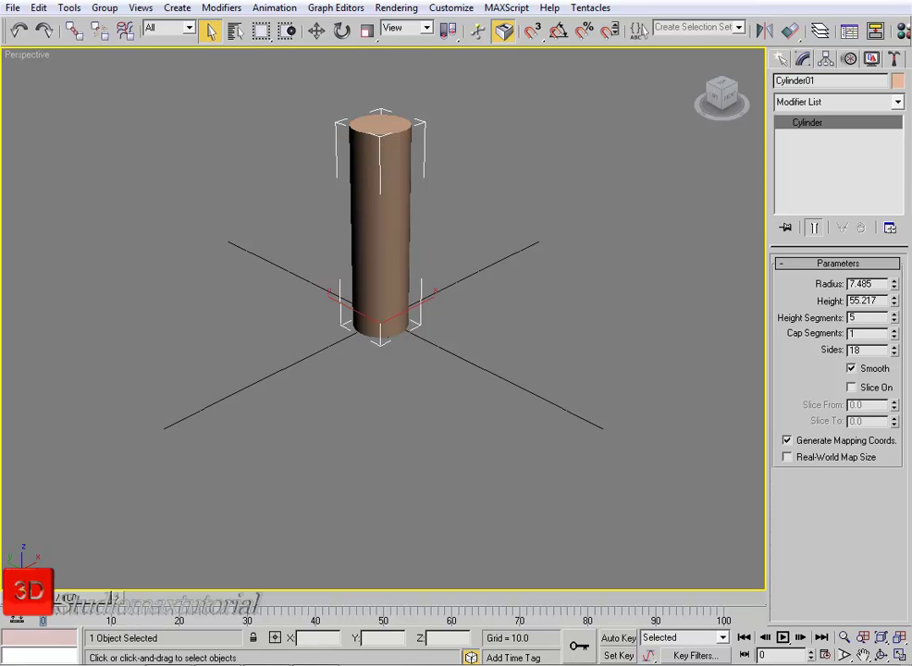
mouse_move(894, 282)
mouse_down()
mouse_move(894, 309)
mouse_move(894, 296)
mouse_up()
double_click(861, 284)
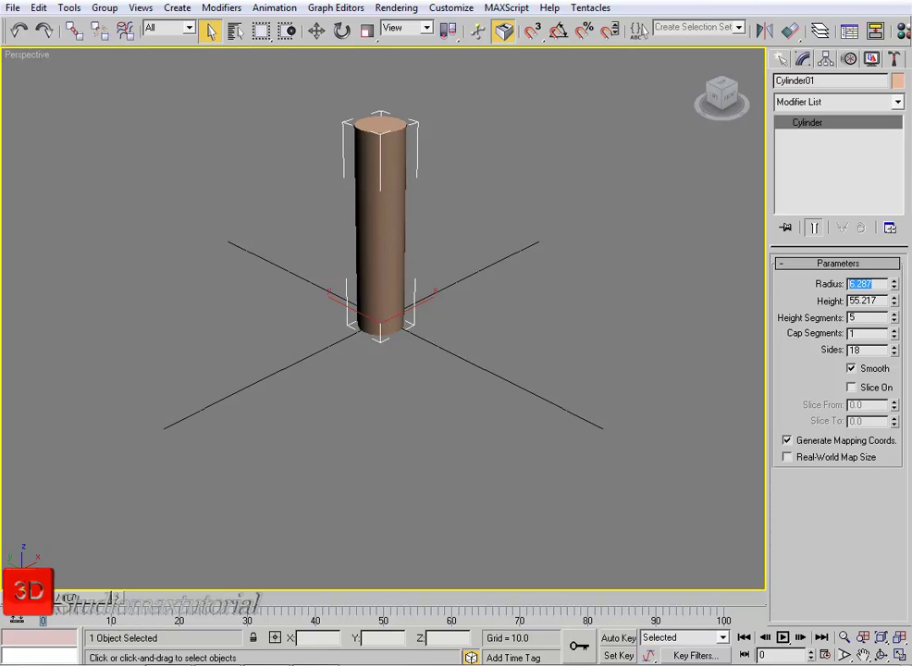
text(7)
key(Return)
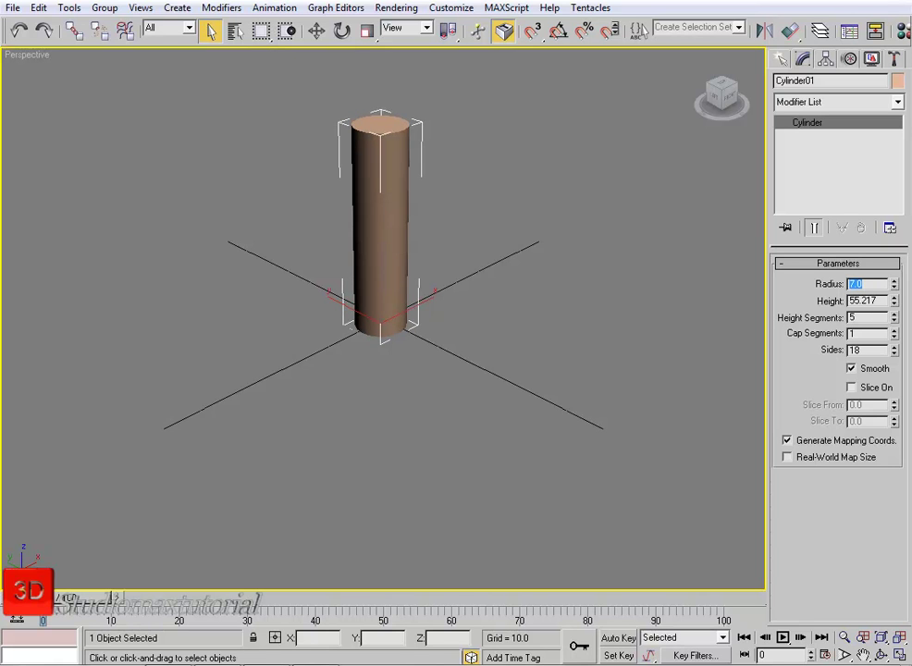
drag(895, 301, 894, 302)
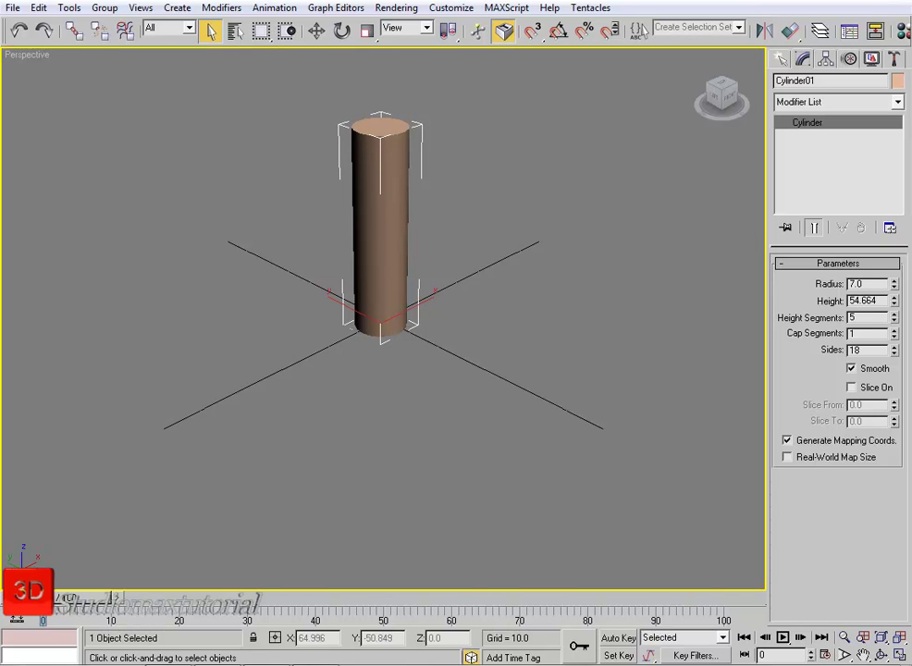
middle_drag(510, 310, 510, 339)
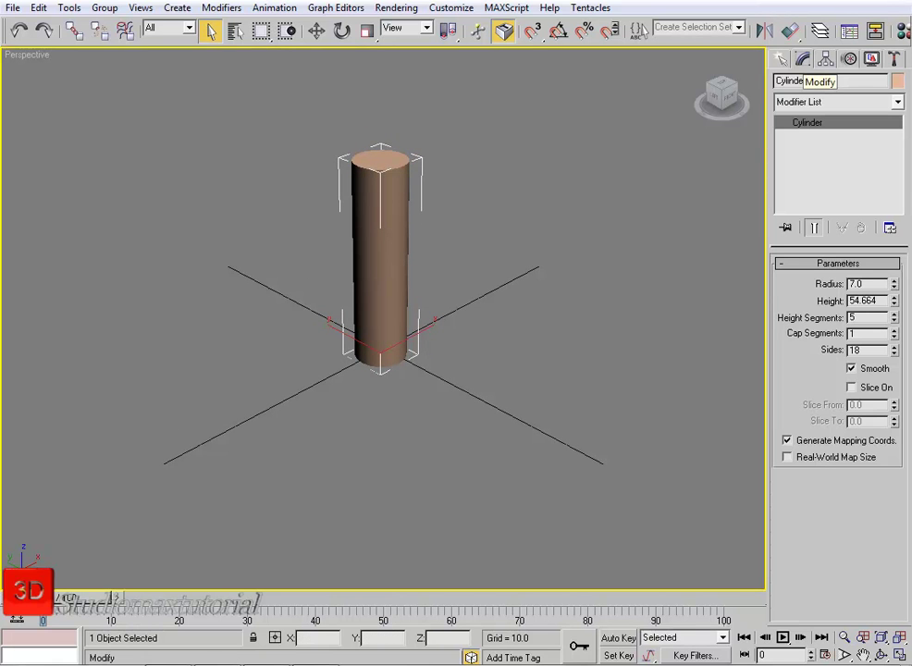
- Deselect and reselect the cylinder, and examine its editable parameters, name field and list of available modifiers
click(781, 59)
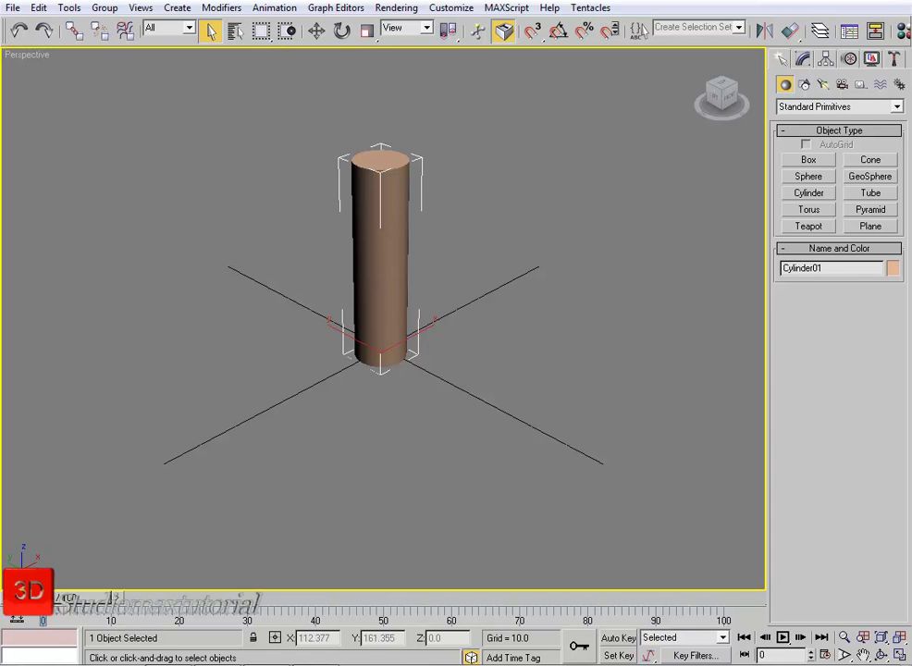
drag(307, 122, 412, 300)
click(479, 394)
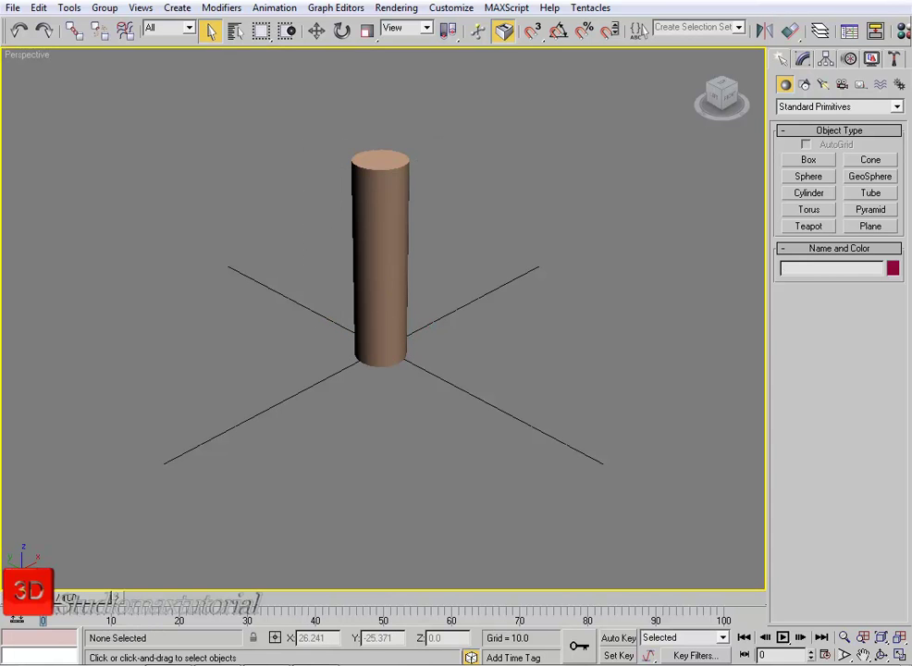
click(390, 261)
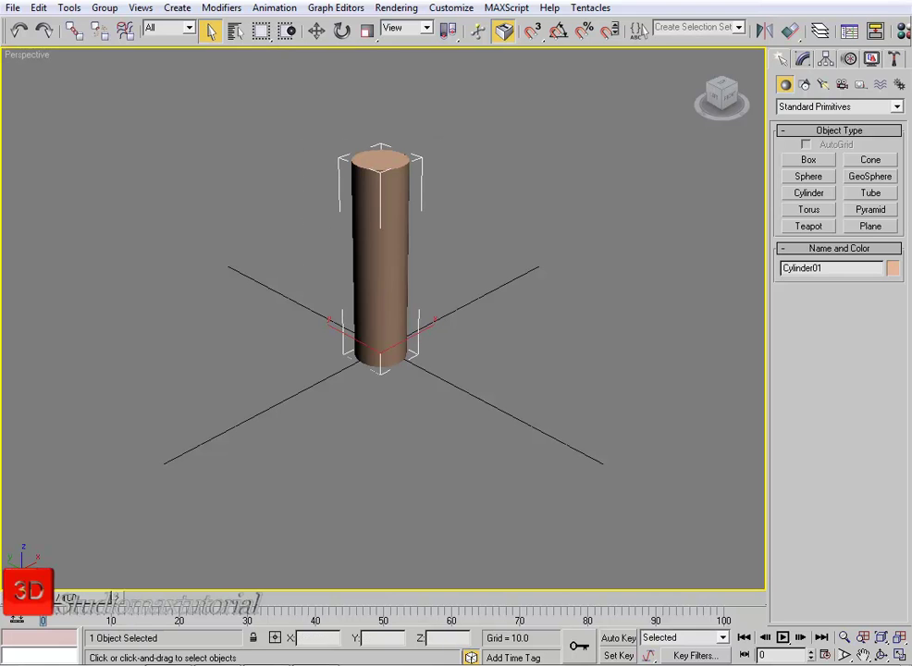
click(802, 59)
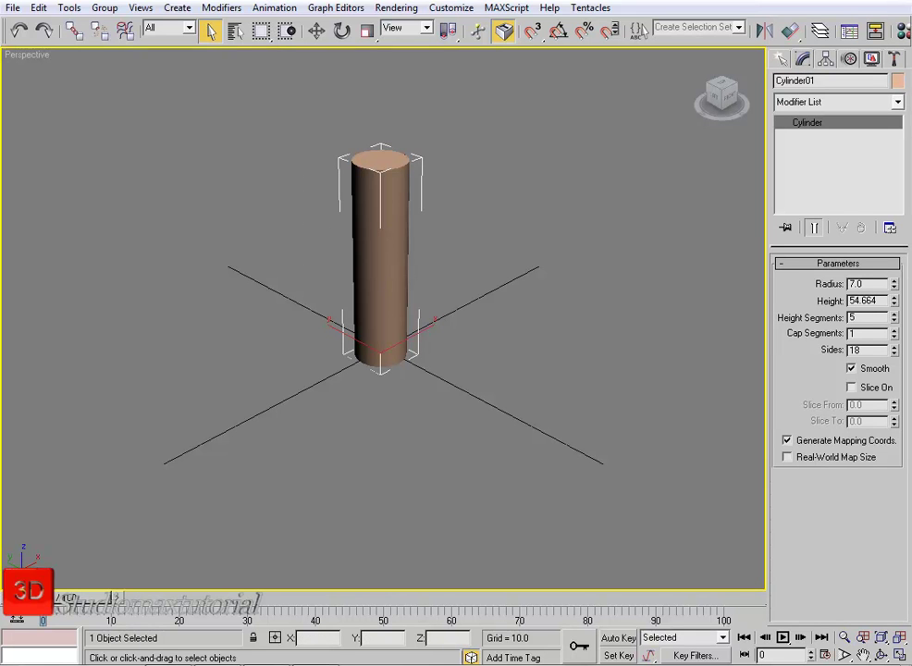
drag(817, 82, 772, 81)
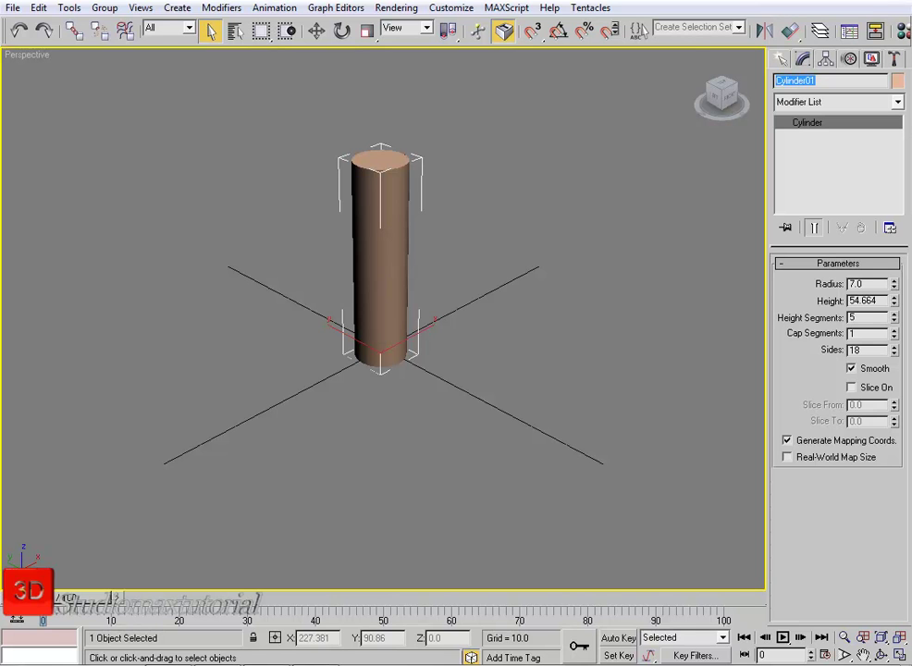
drag(818, 81, 798, 81)
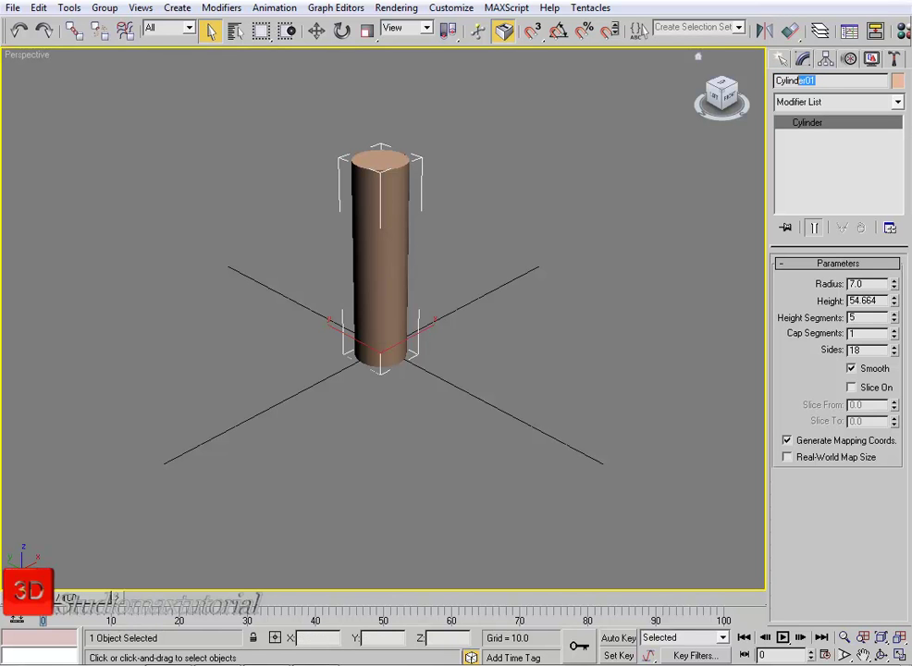
click(816, 81)
click(897, 102)
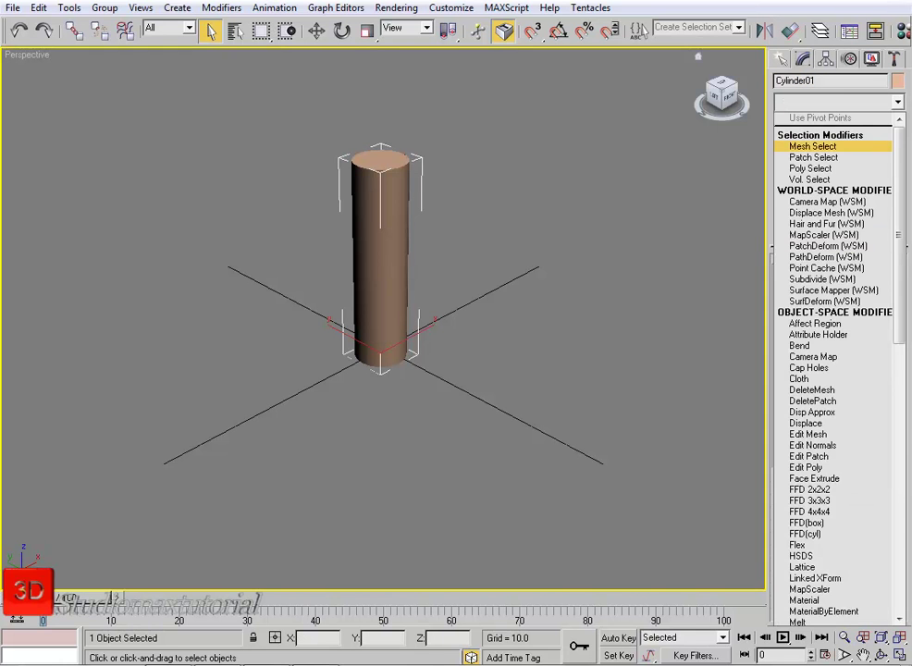
key(Escape)
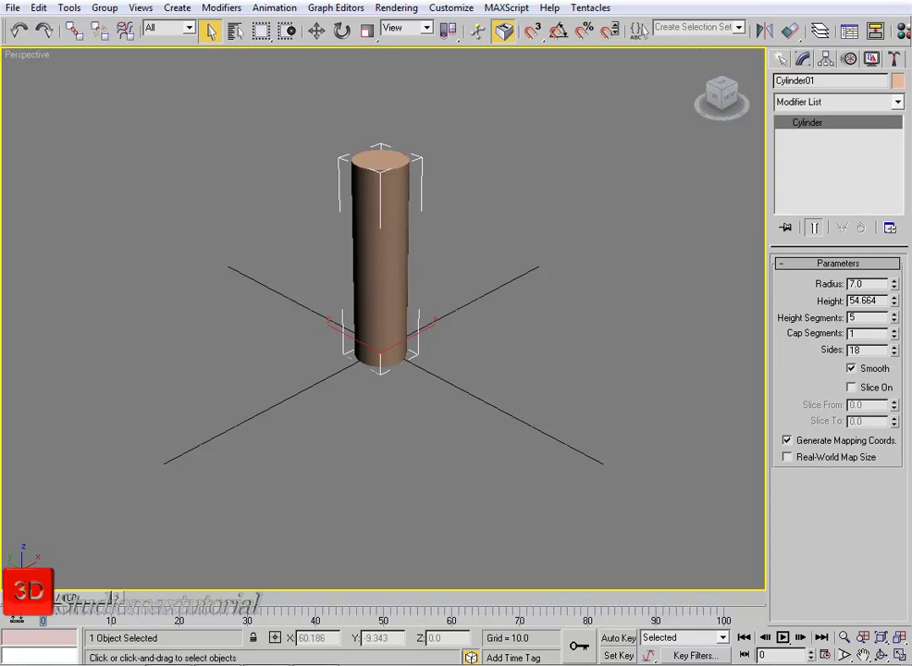
- Adjust the cylinder's radius to about 6.72 and its height to about 59.04
mouse_move(894, 284)
mouse_down()
mouse_move(893, 298)
mouse_move(893, 271)
mouse_up()
middle_drag(388, 302, 379, 335)
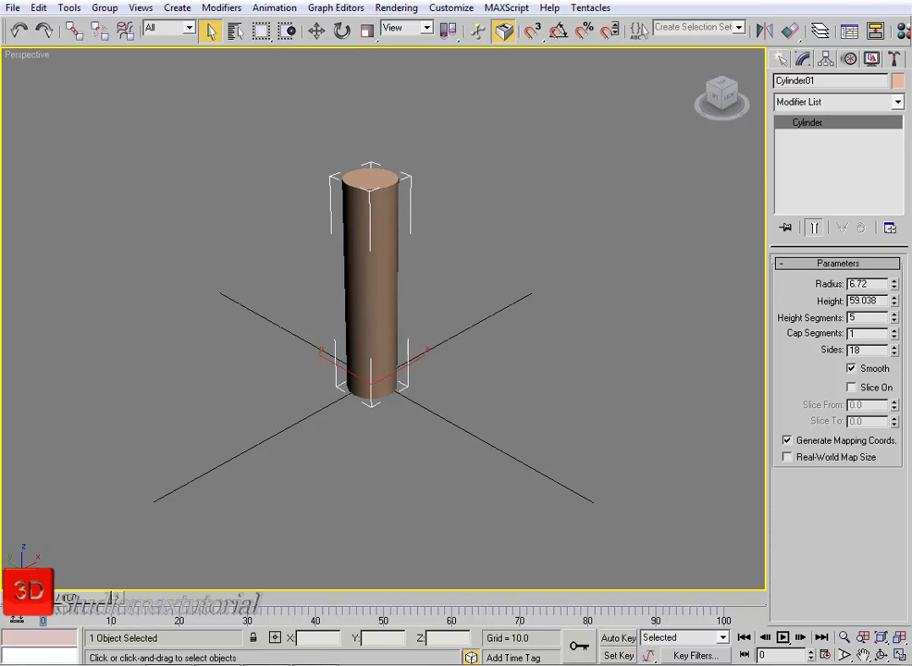
- Display the cylinder's edges on the shaded surface and set its height segments to 4
click(894, 314)
click(893, 315)
key(F4)
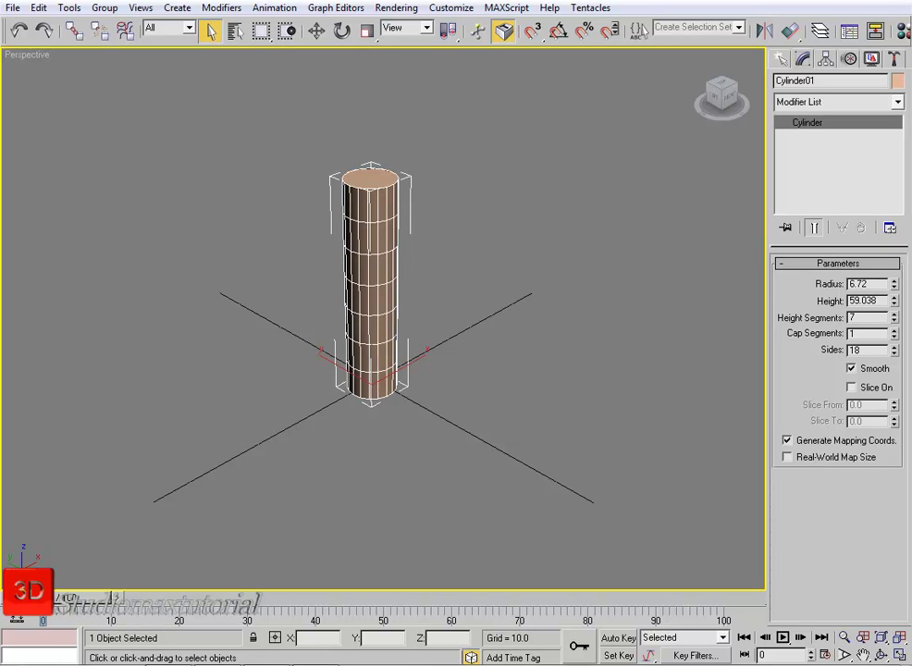
click(893, 320)
click(894, 319)
text(4)
key(Return)
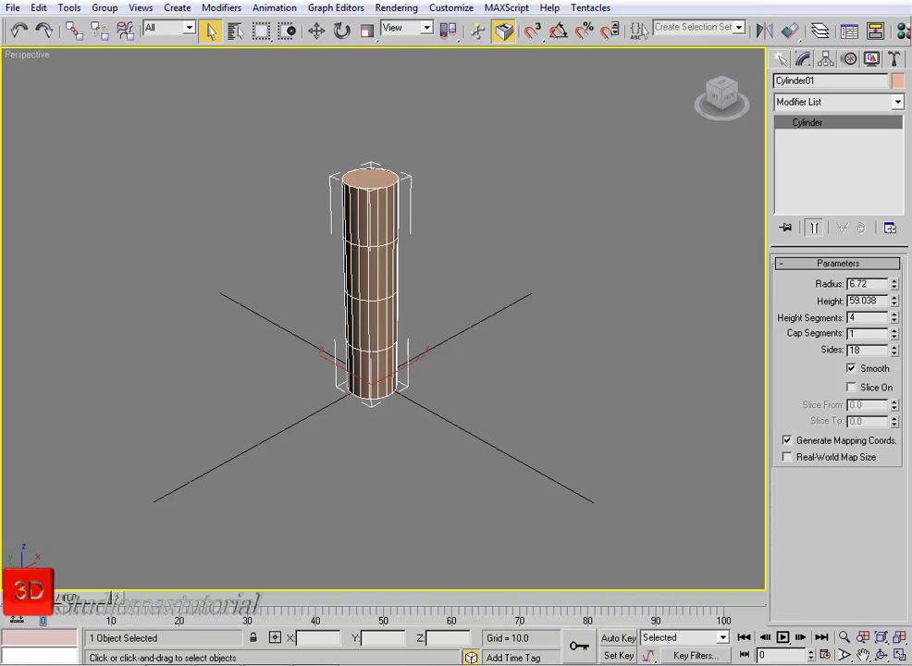
- Set the cylinder's cap segments to 2 and its sides to 24
text(3)
key(Return)
text(1)
key(Return)
text(2)
key(Return)
drag(894, 350, 894, 360)
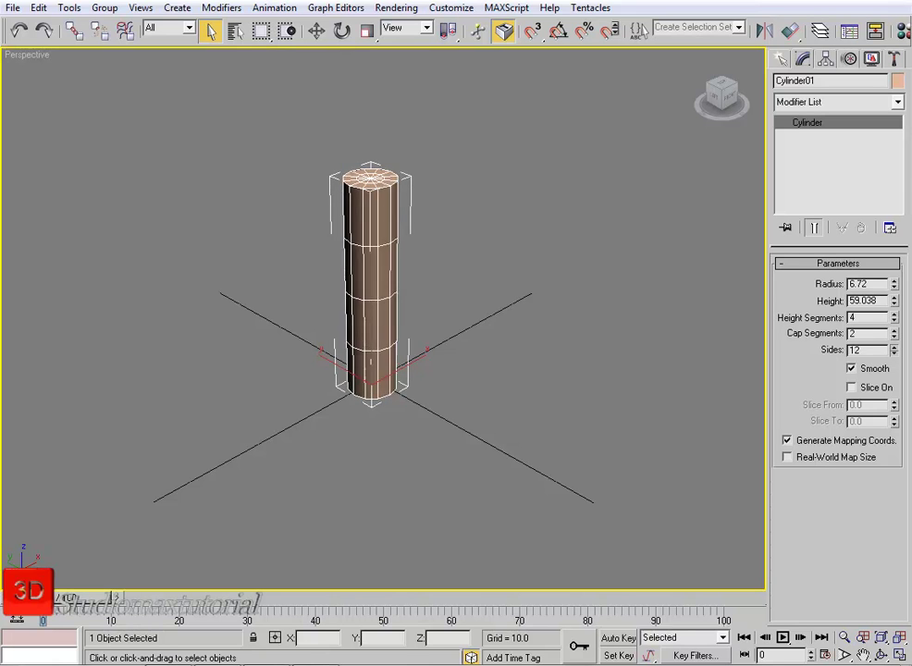
text(6)
key(Return)
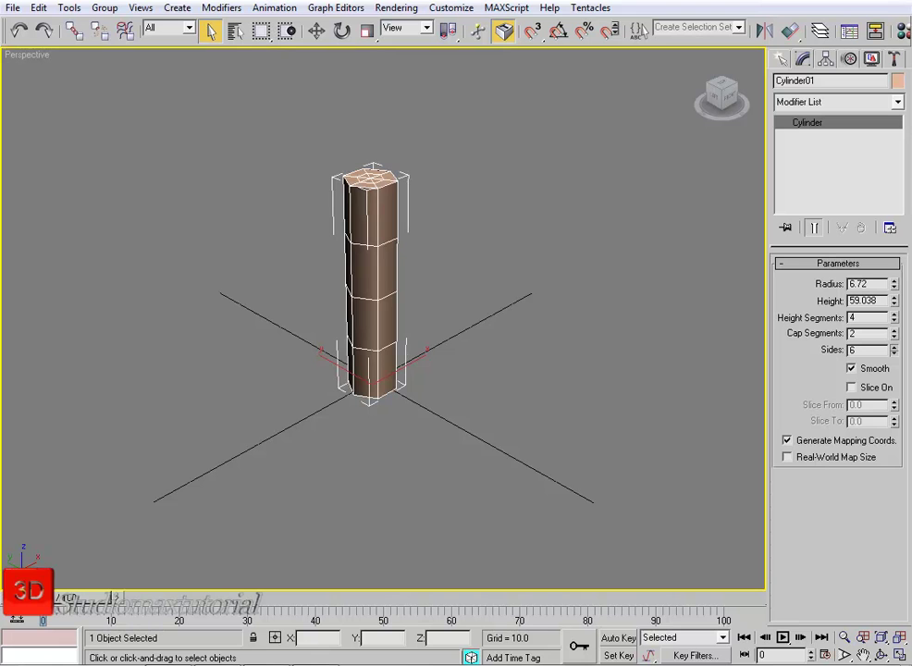
drag(894, 351, 894, 333)
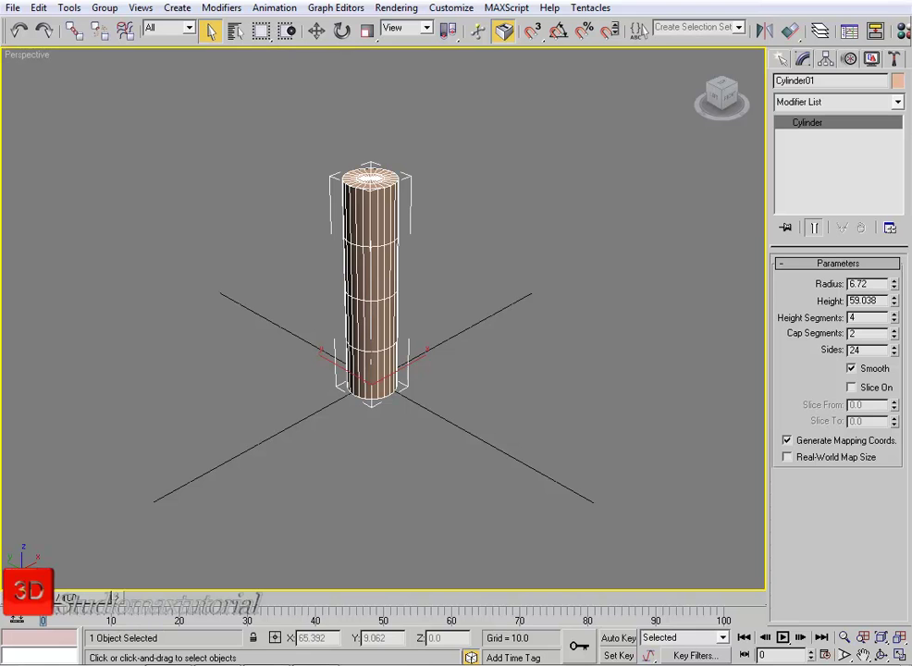
- Reselect the cylinder and browse the available modifiers by category, including the animation modifiers and parametric deformers
drag(302, 143, 399, 407)
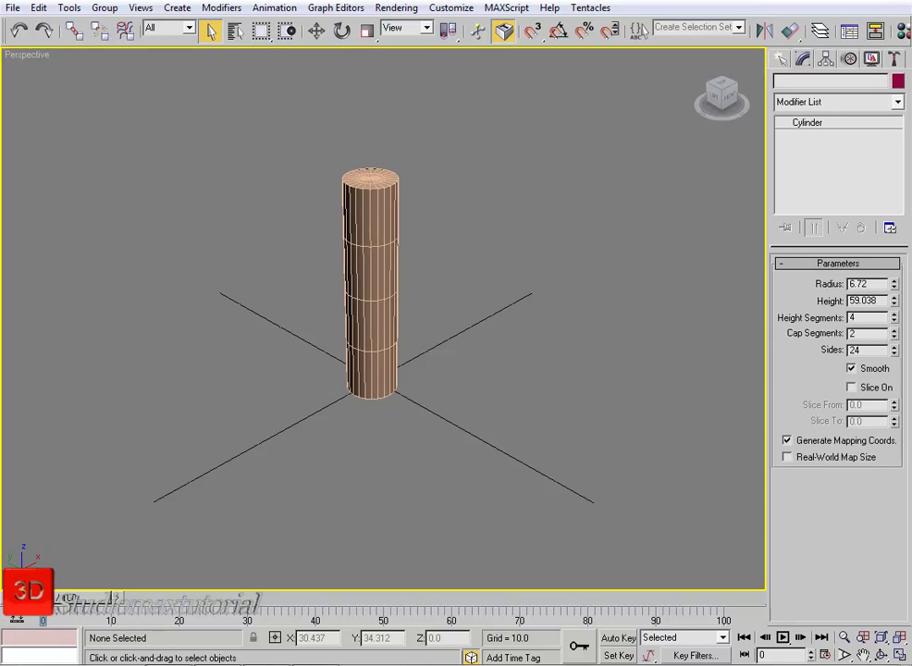
click(366, 300)
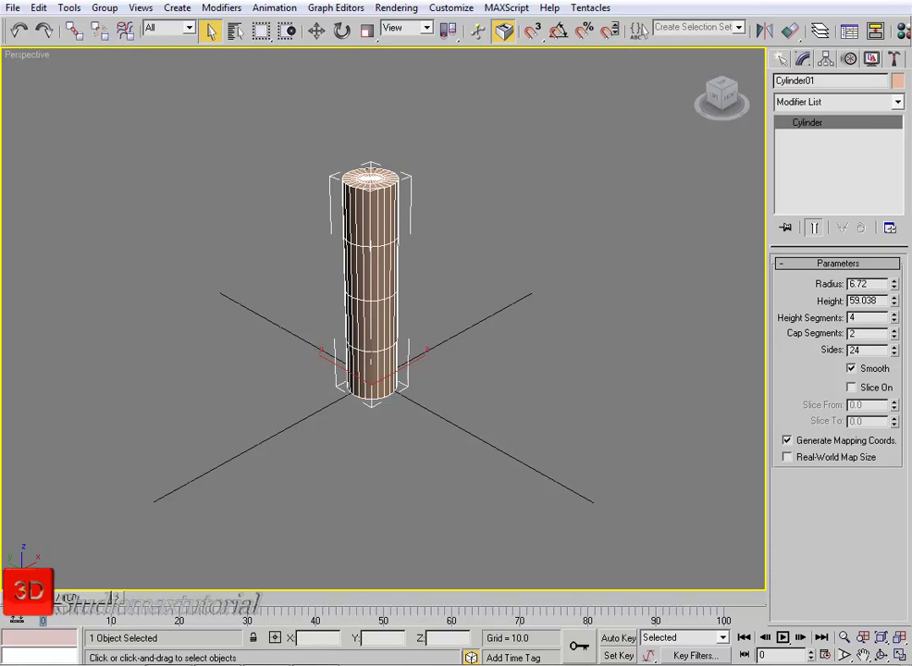
click(897, 103)
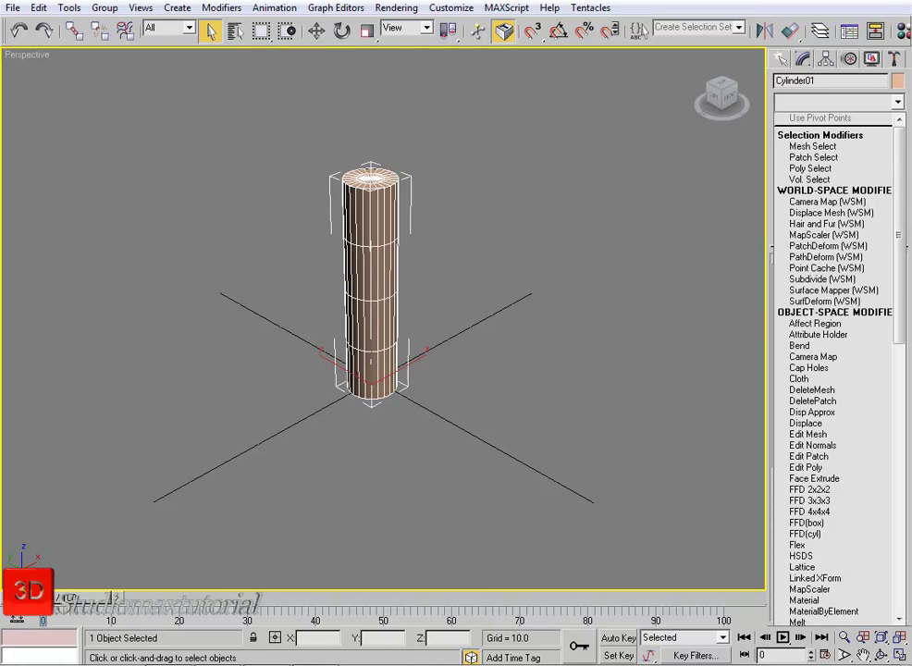
click(897, 103)
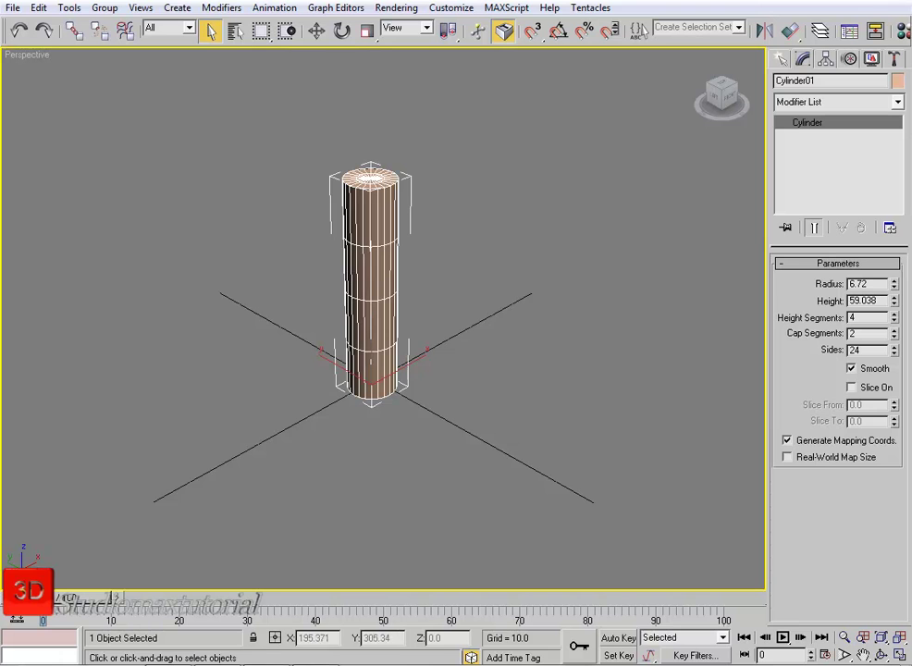
click(221, 8)
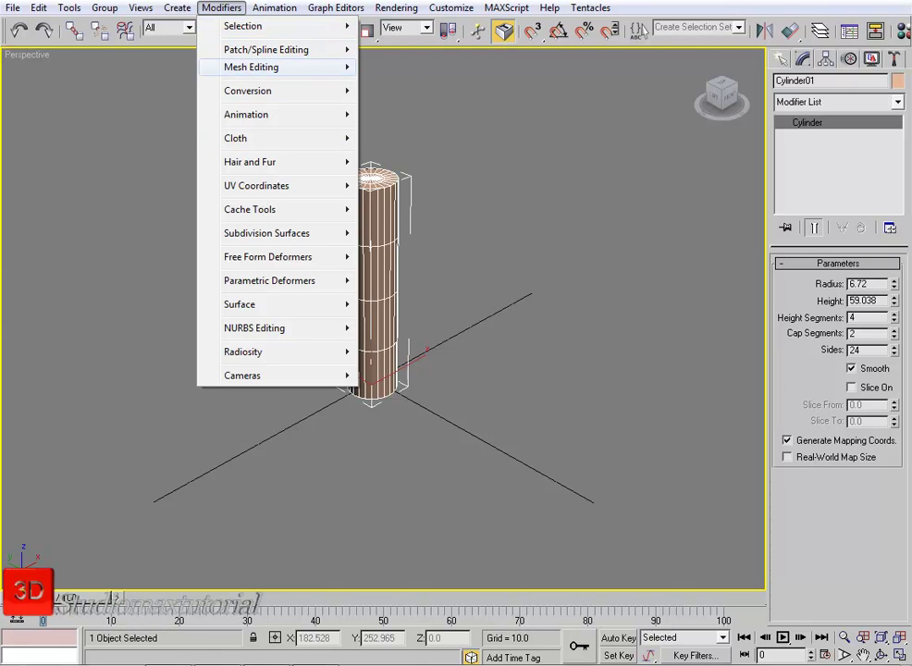
mouse_move(272, 113)
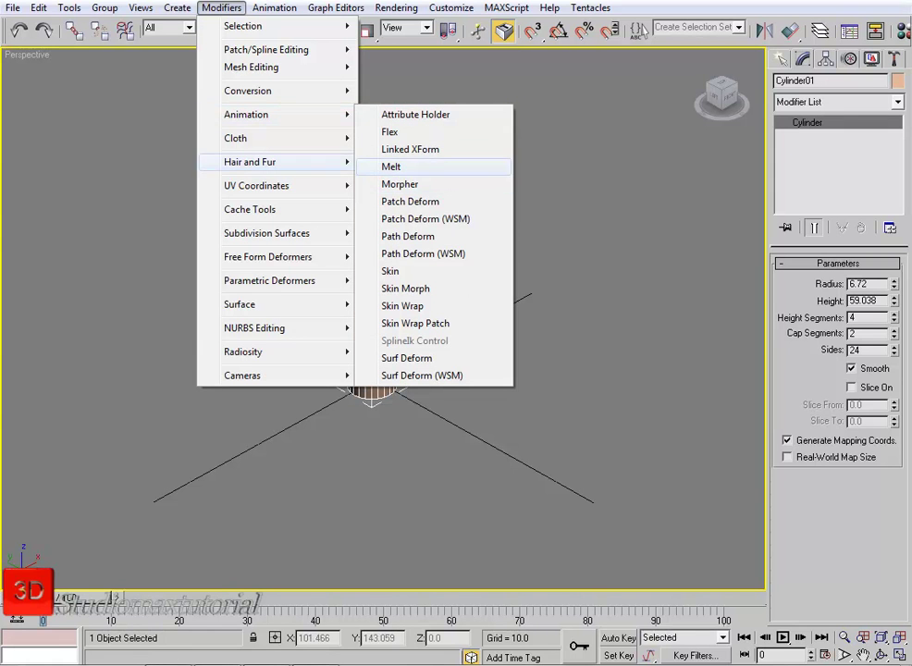
mouse_move(268, 162)
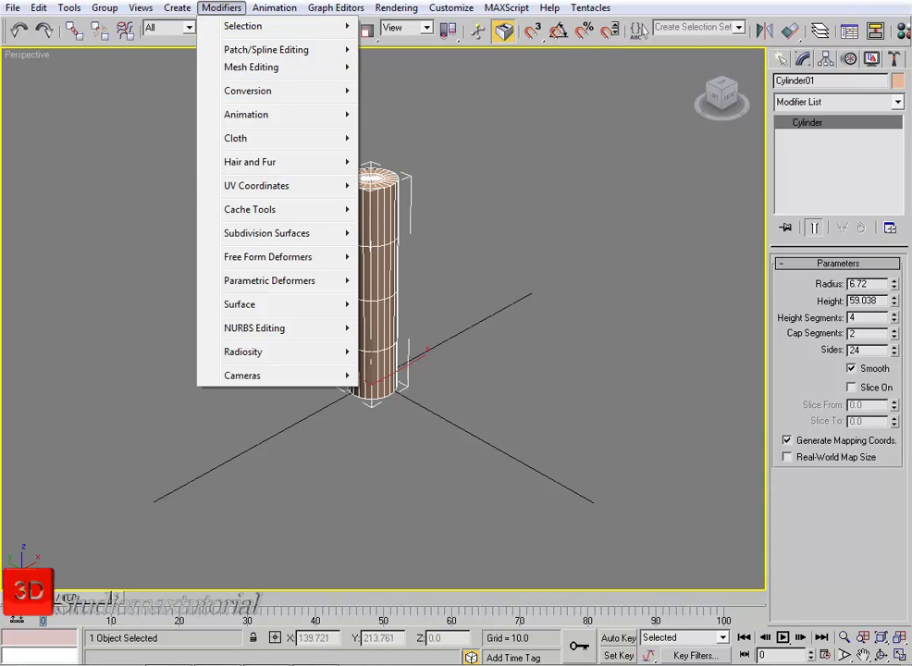
mouse_move(278, 280)
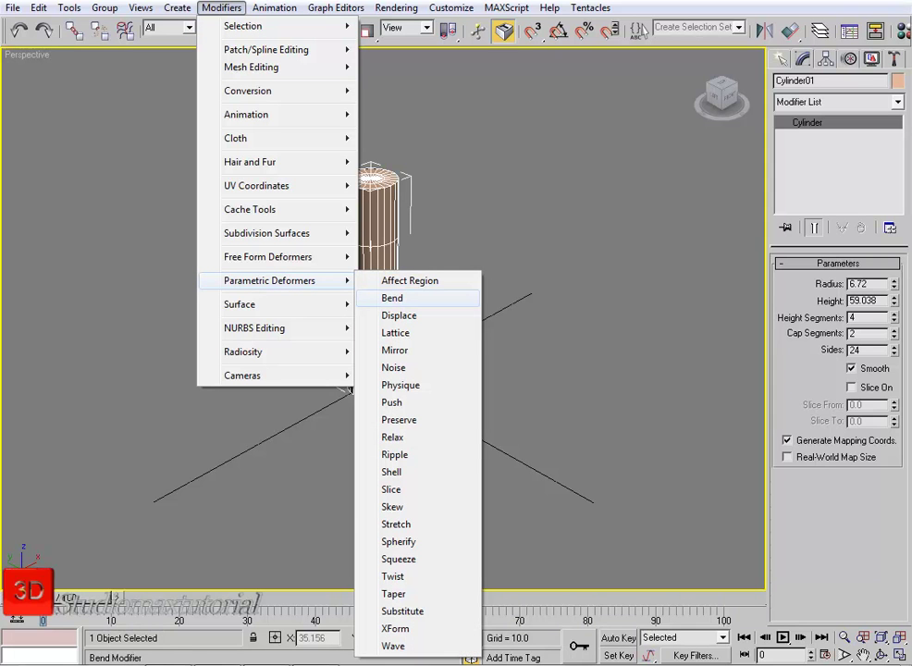
click(559, 238)
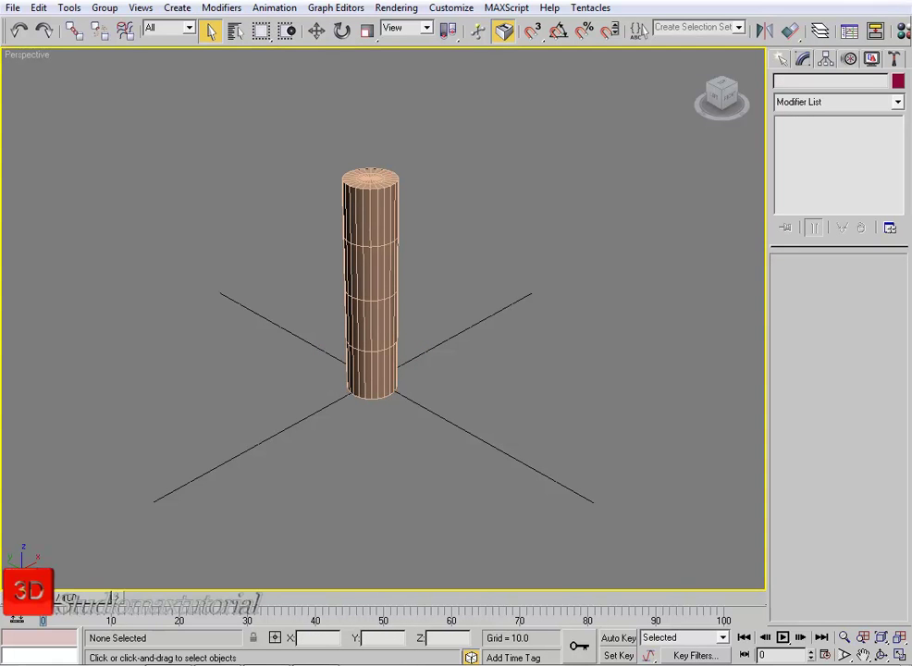
- Apply a Bend modifier to the cylinder
click(365, 222)
click(897, 103)
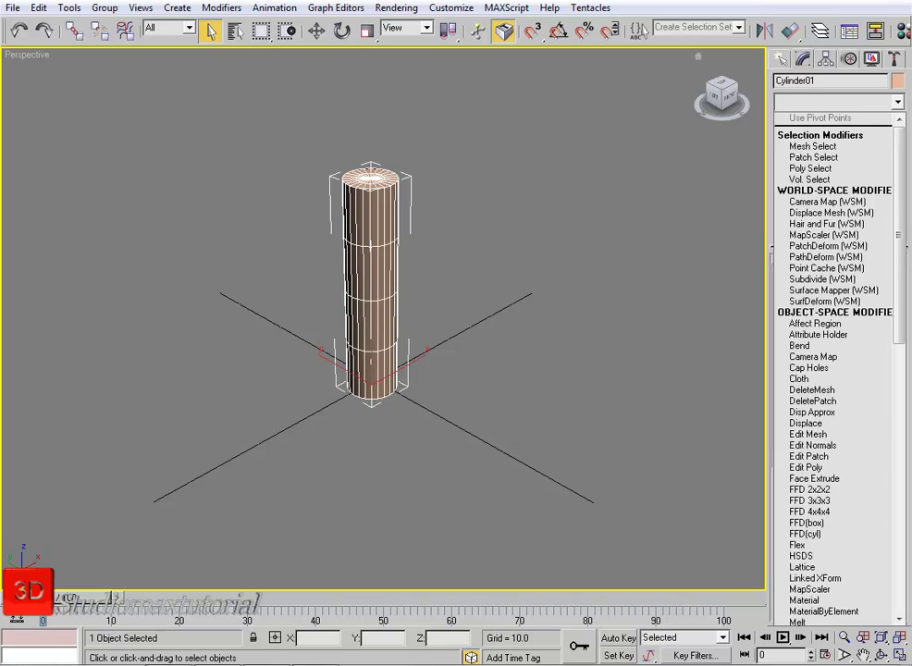
key(b)
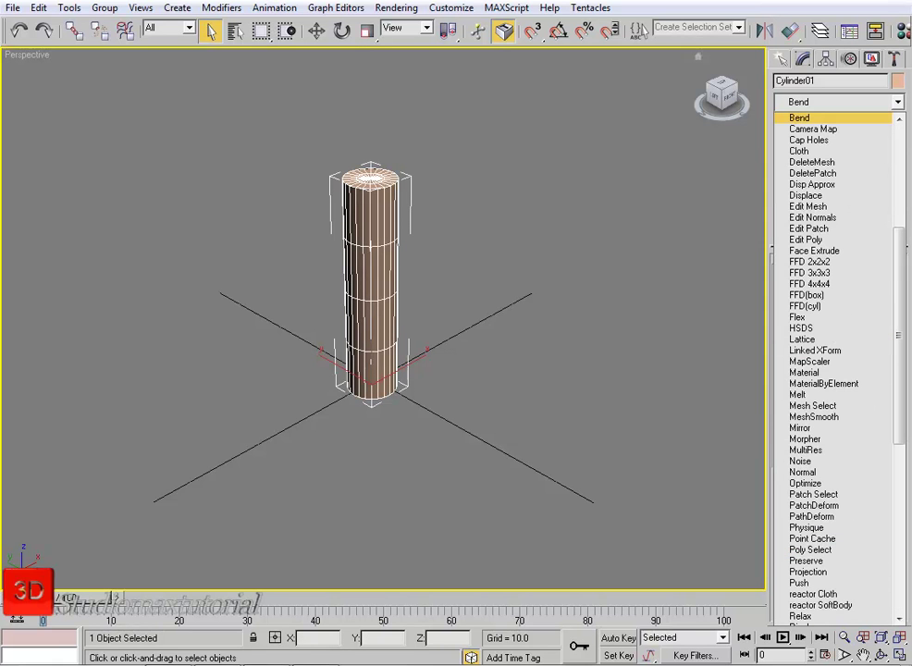
key(Return)
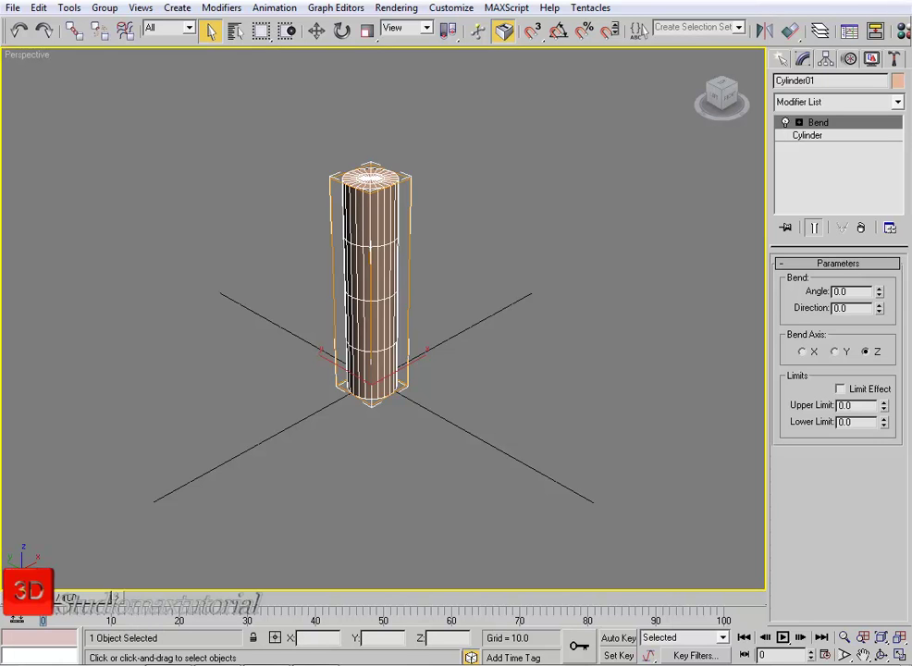
- Compare the base cylinder's parameters with the Bend modifier's, and bend the cylinder to angle 53 with direction 12.5
click(807, 135)
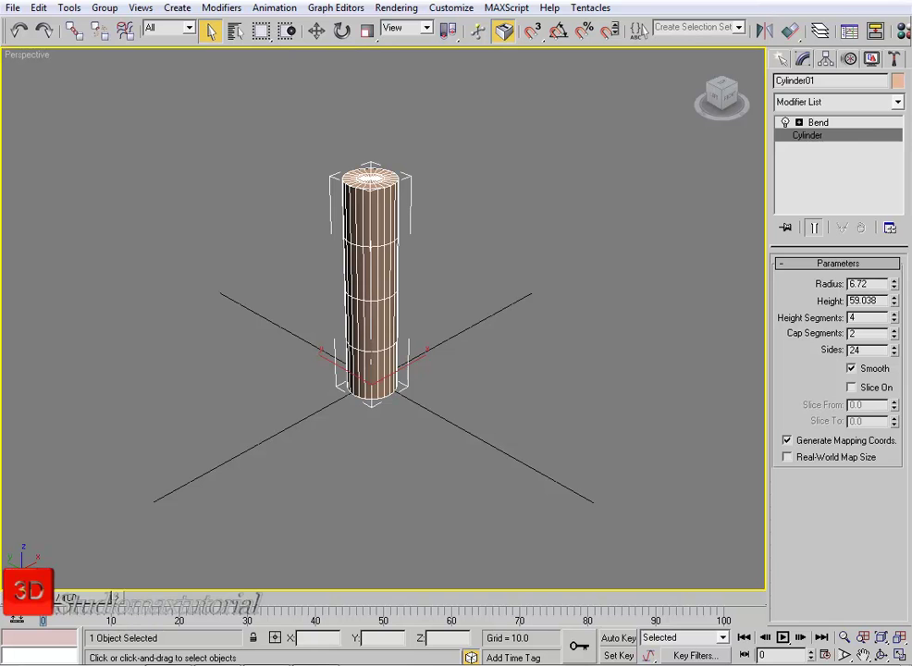
click(819, 122)
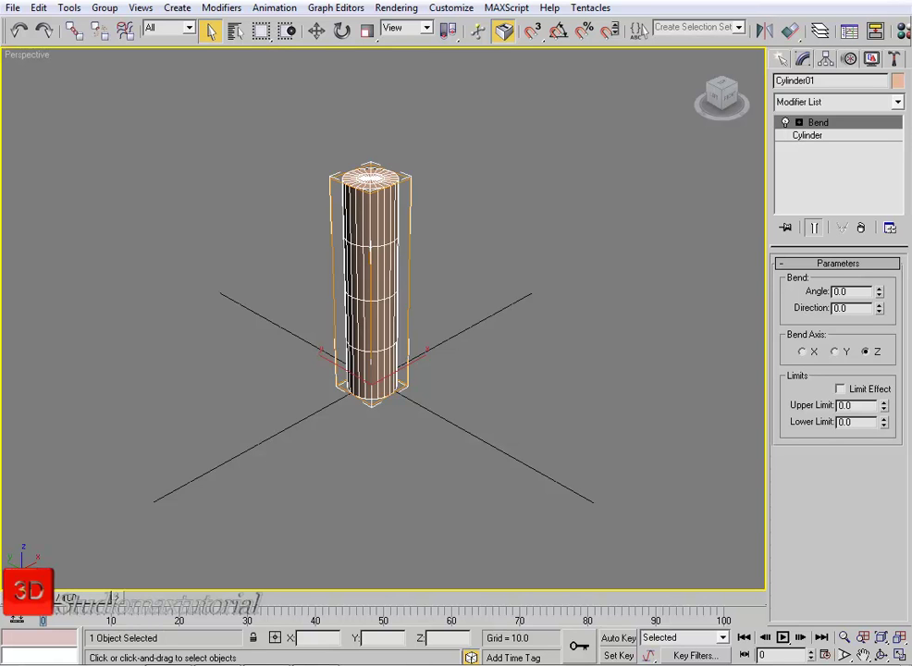
drag(879, 291, 879, 152)
mouse_move(878, 258)
mouse_down()
mouse_move(879, 368)
mouse_move(879, 268)
mouse_up()
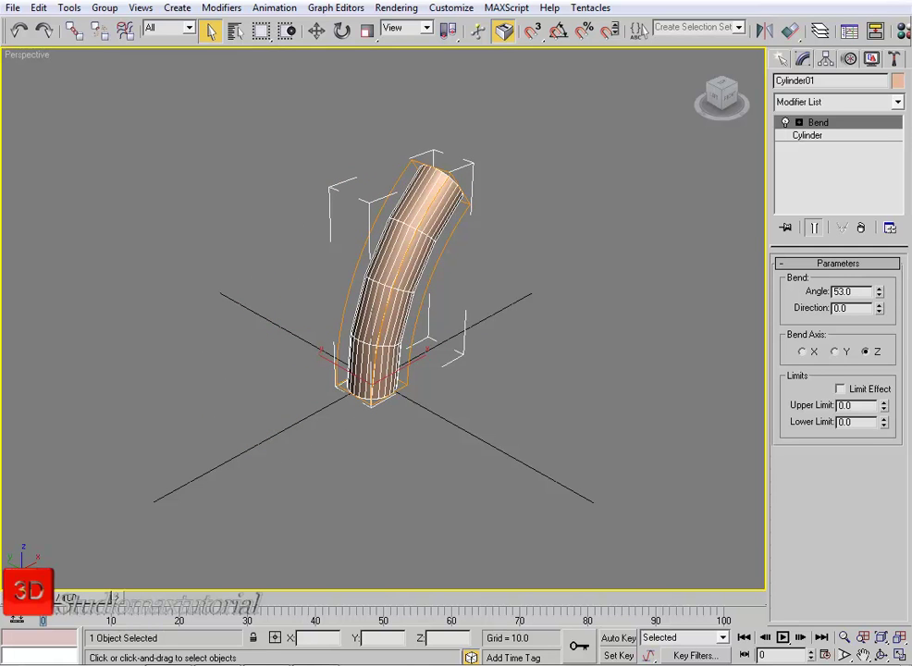
mouse_move(879, 308)
mouse_down()
mouse_move(879, 268)
mouse_move(878, 301)
mouse_up()
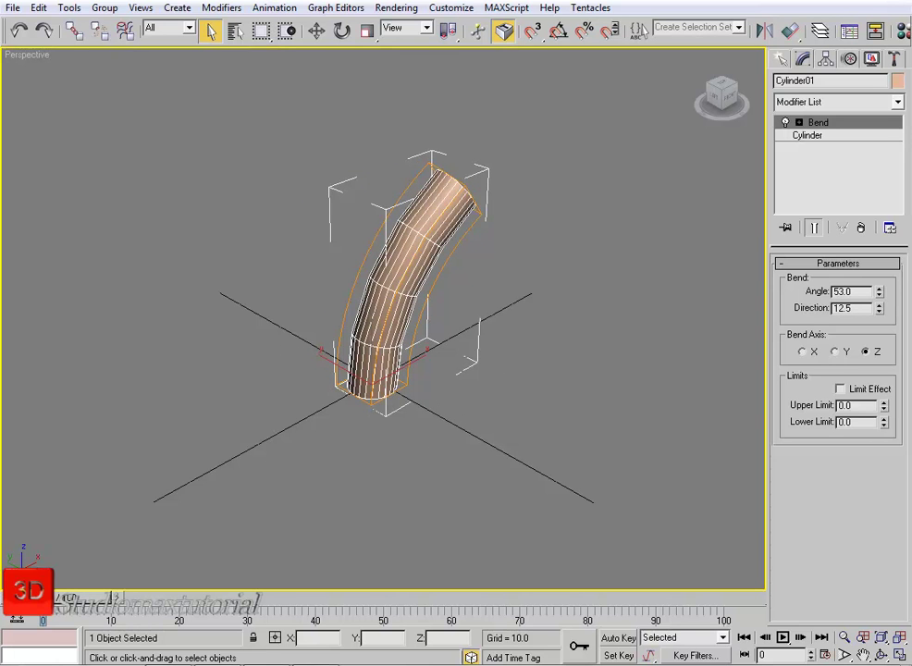
- Try the bend on the X axis with angle 65.5, and on the Y axis with angle -112.5
click(801, 352)
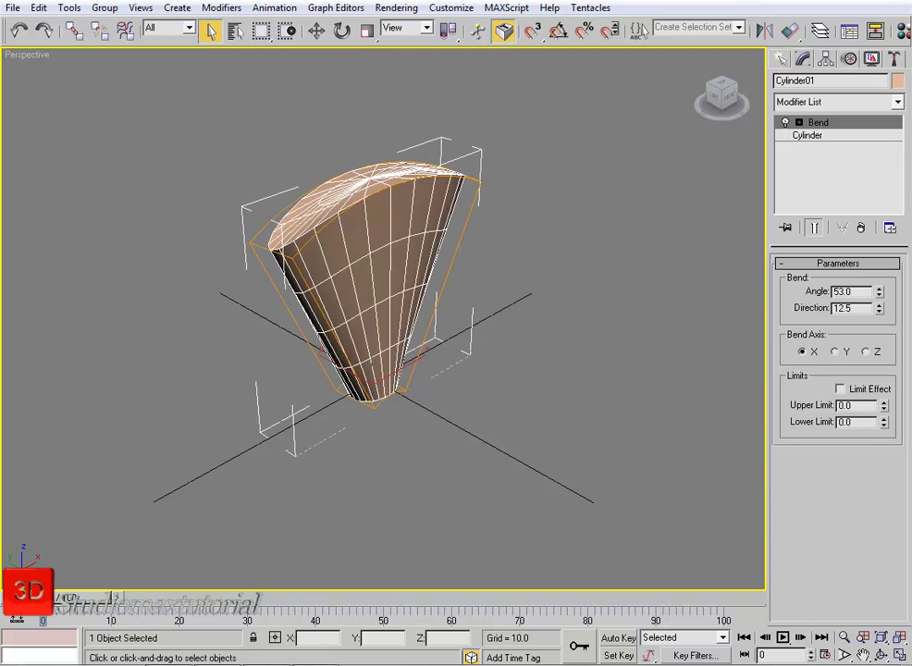
mouse_move(878, 290)
mouse_down()
mouse_move(878, 266)
mouse_move(878, 286)
mouse_up()
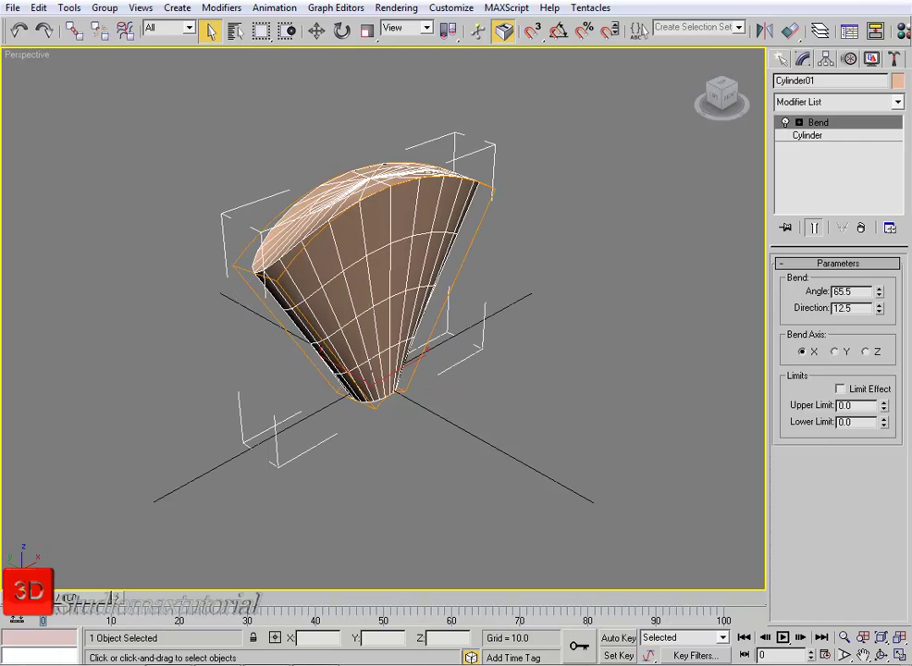
click(834, 351)
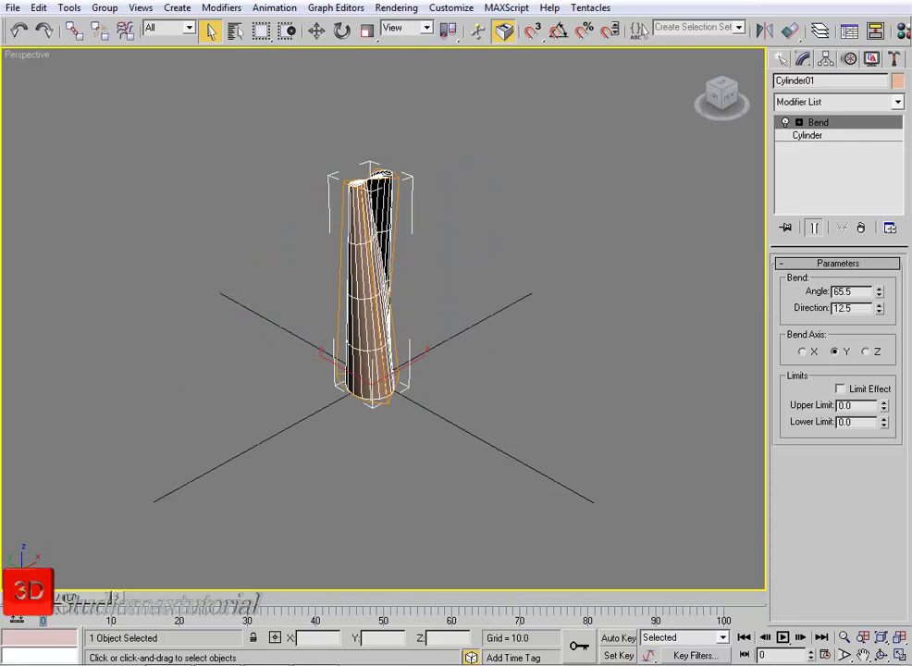
mouse_move(878, 291)
mouse_down()
mouse_move(878, 267)
mouse_move(879, 419)
mouse_move(878, 300)
mouse_up()
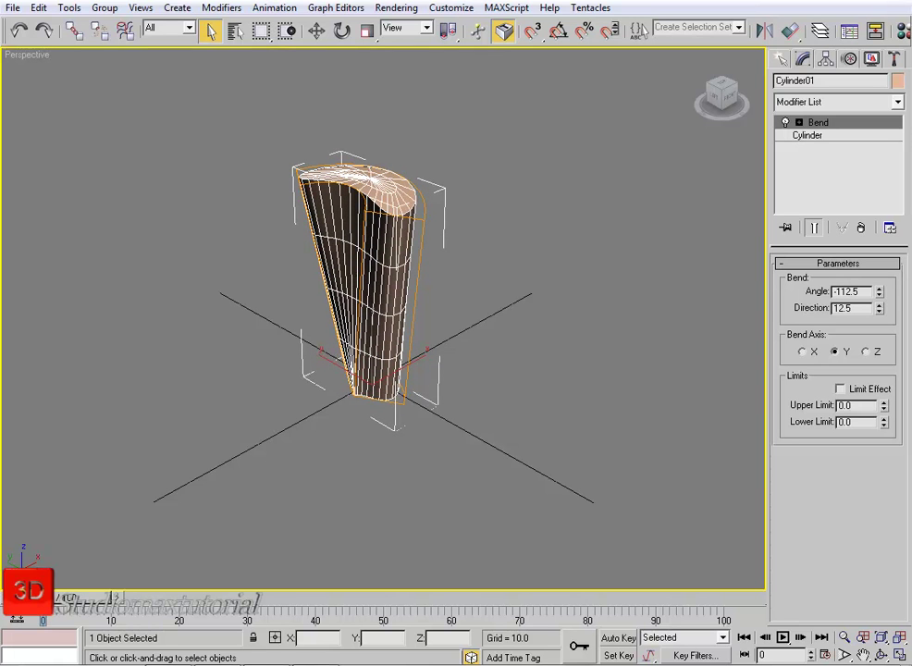
- Return the bend axis to Z and set the bend angle to 60 and direction to 2
click(865, 352)
drag(878, 291, 879, 133)
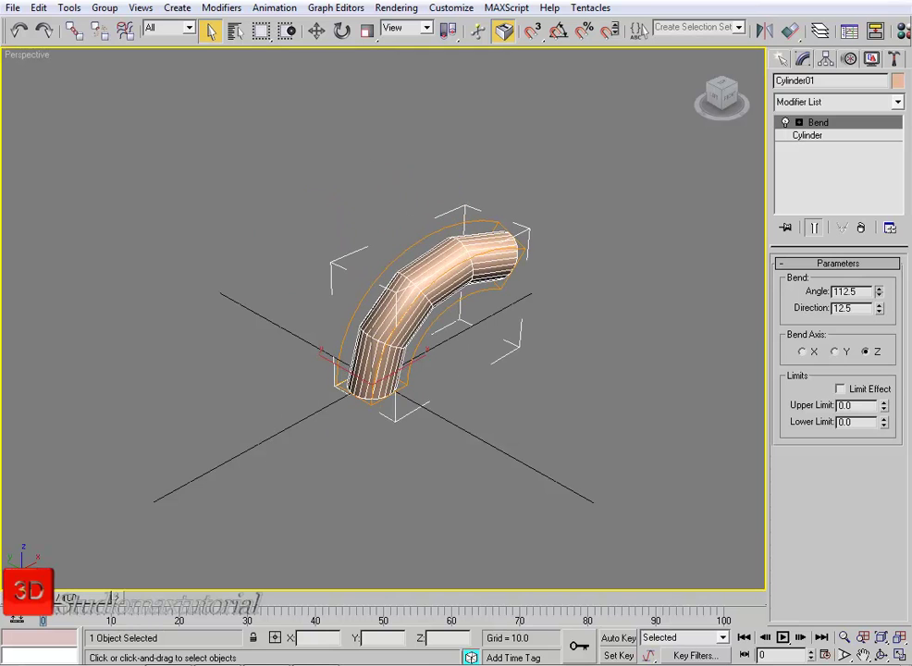
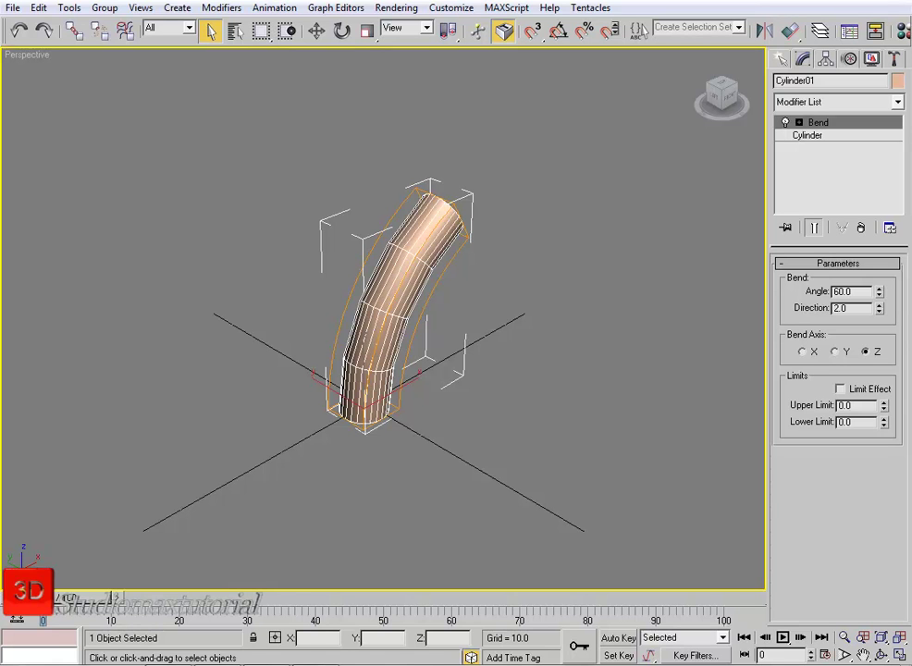
- Set the base cylinder's radius to 6.115, its height to 61.399 and its height segments to 10
click(807, 135)
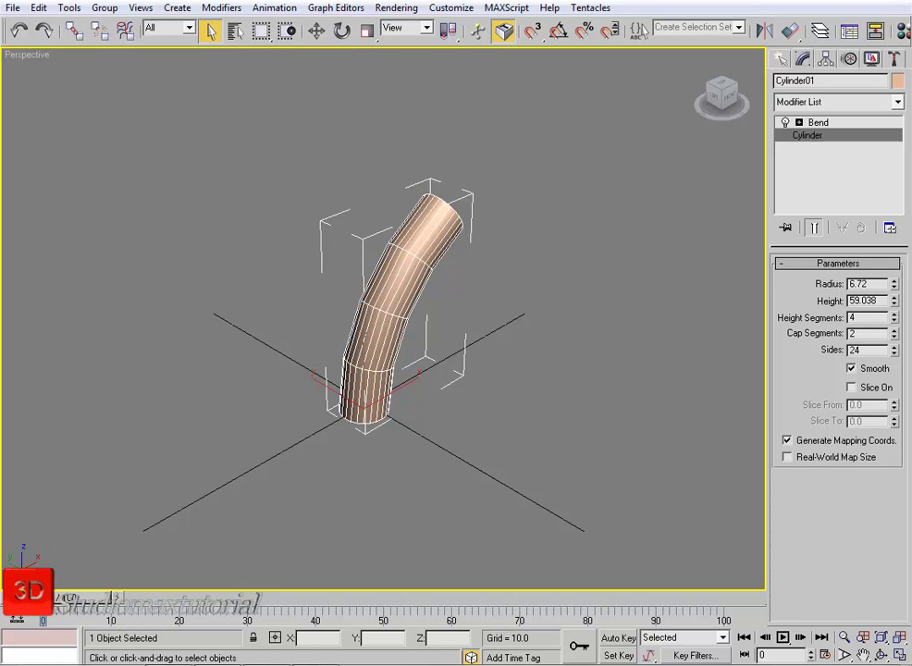
mouse_move(895, 284)
mouse_down()
mouse_move(894, 243)
mouse_move(894, 301)
mouse_move(893, 284)
mouse_up()
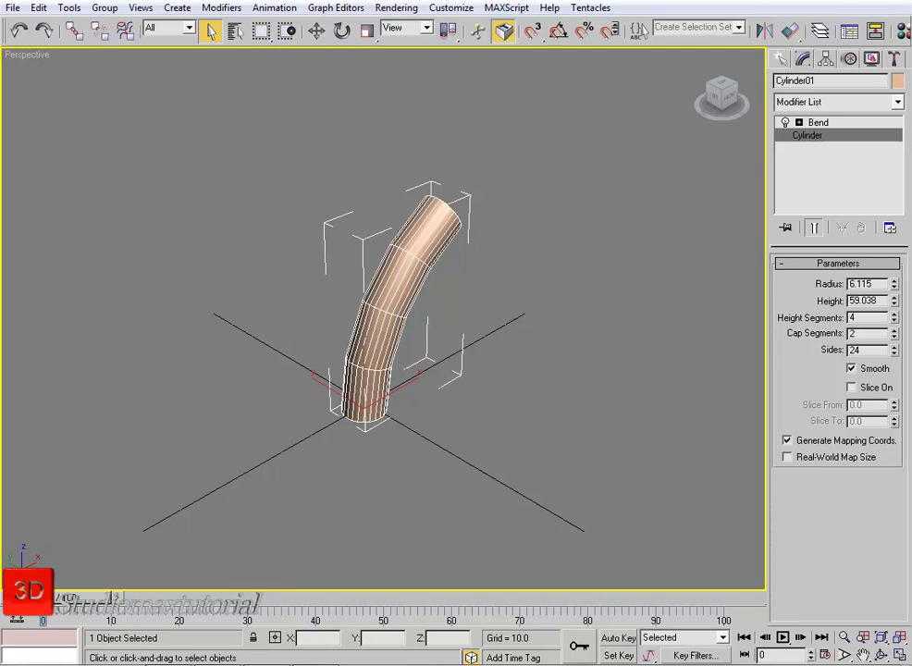
mouse_move(895, 301)
mouse_down()
mouse_move(894, 254)
mouse_move(894, 313)
mouse_move(894, 288)
mouse_move(894, 301)
mouse_up()
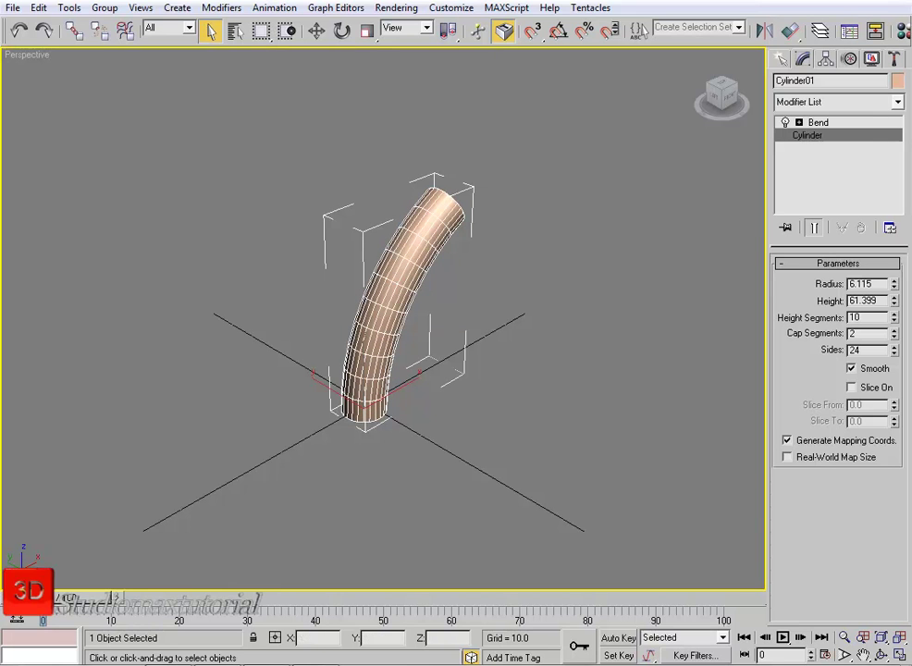
- Set the bend angle to 90, and raise the base cylinder's height segments to 17 and cap segments to 4
click(818, 122)
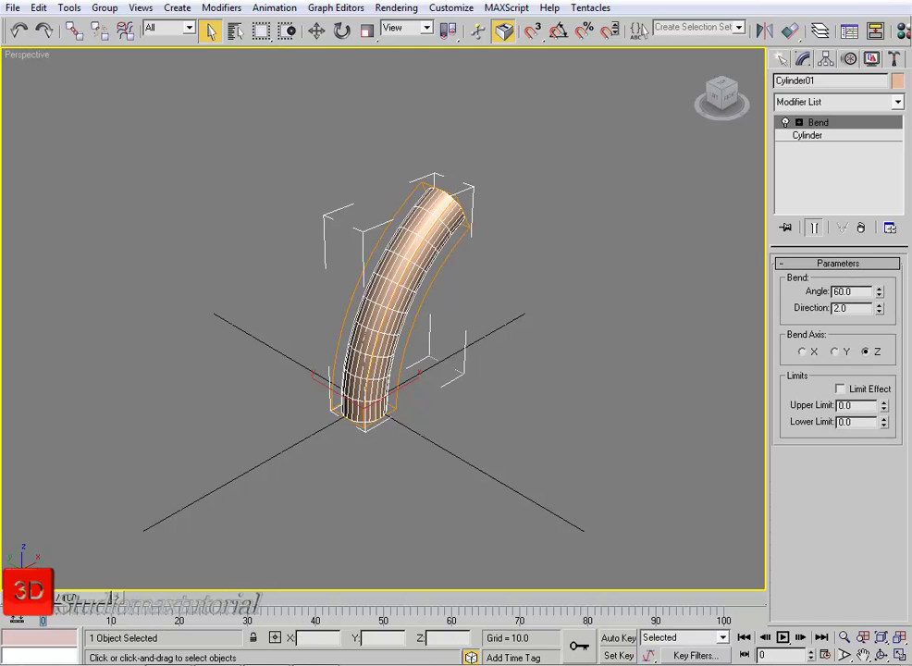
mouse_move(878, 291)
mouse_down()
mouse_move(878, 230)
mouse_move(879, 269)
mouse_up()
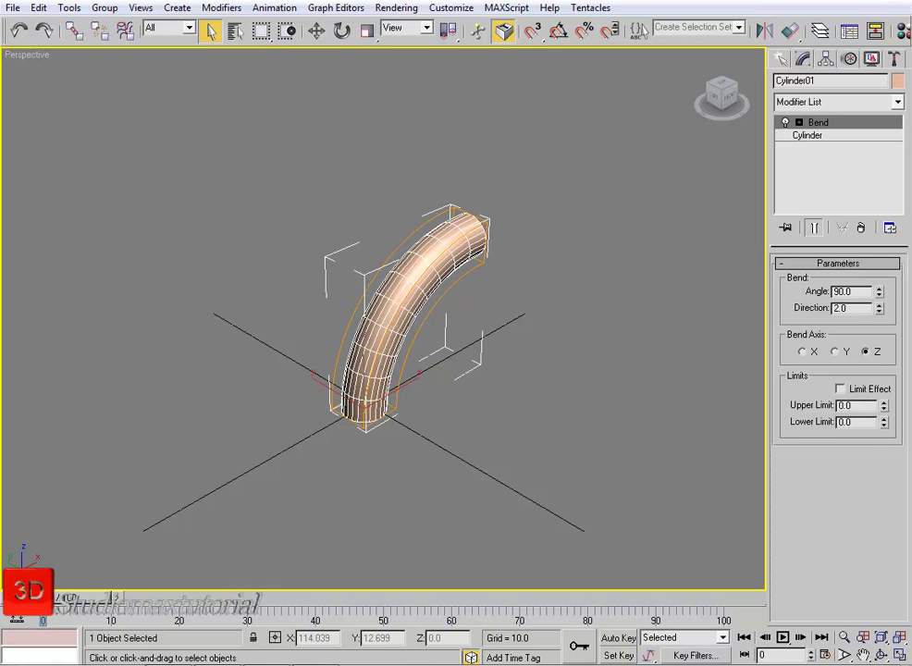
click(807, 135)
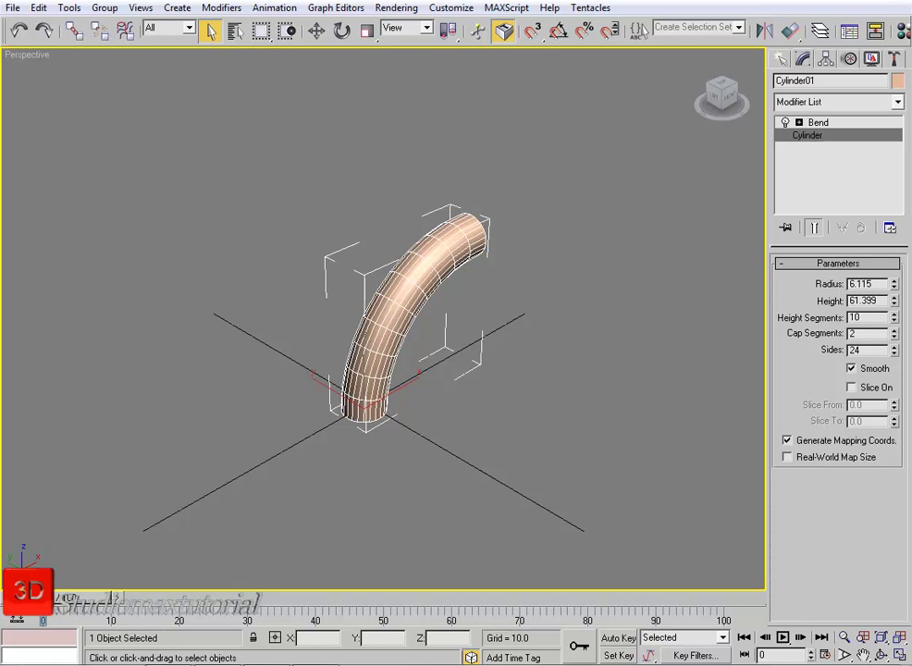
mouse_move(894, 318)
mouse_down()
mouse_move(895, 330)
mouse_move(894, 308)
mouse_up()
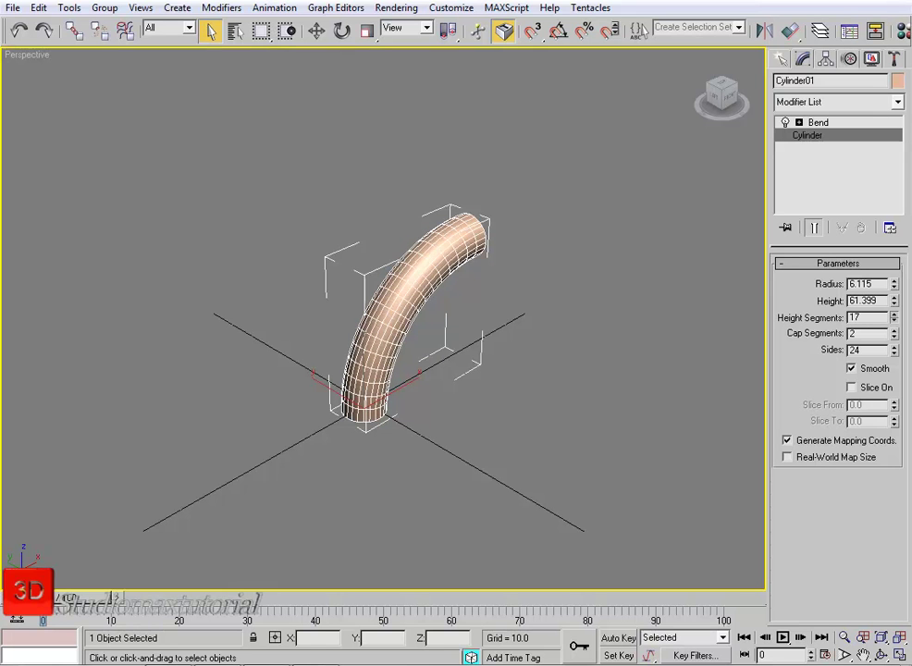
click(894, 330)
click(894, 330)
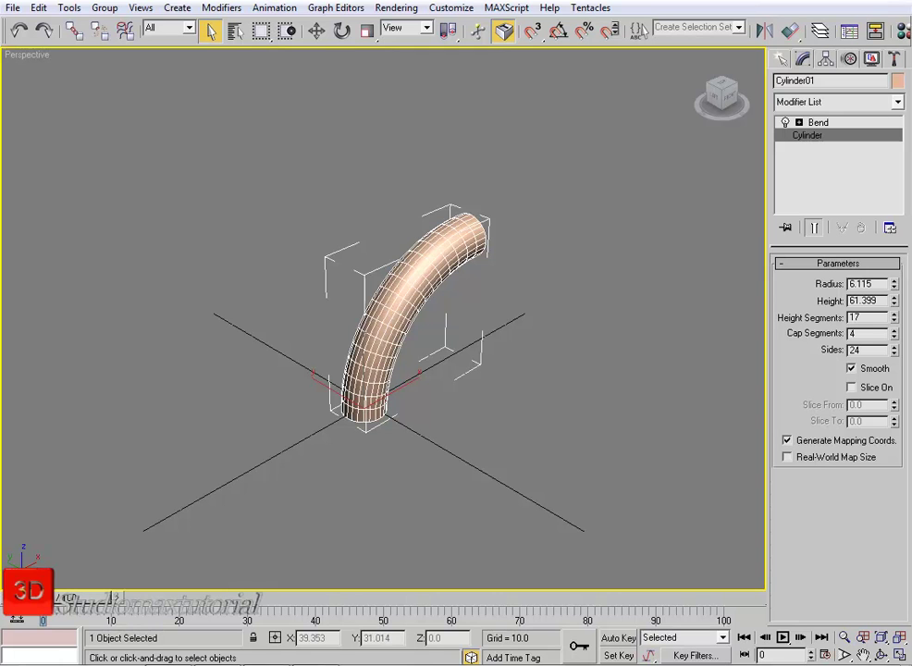
alt+middle_drag(382, 315, 295, 305)
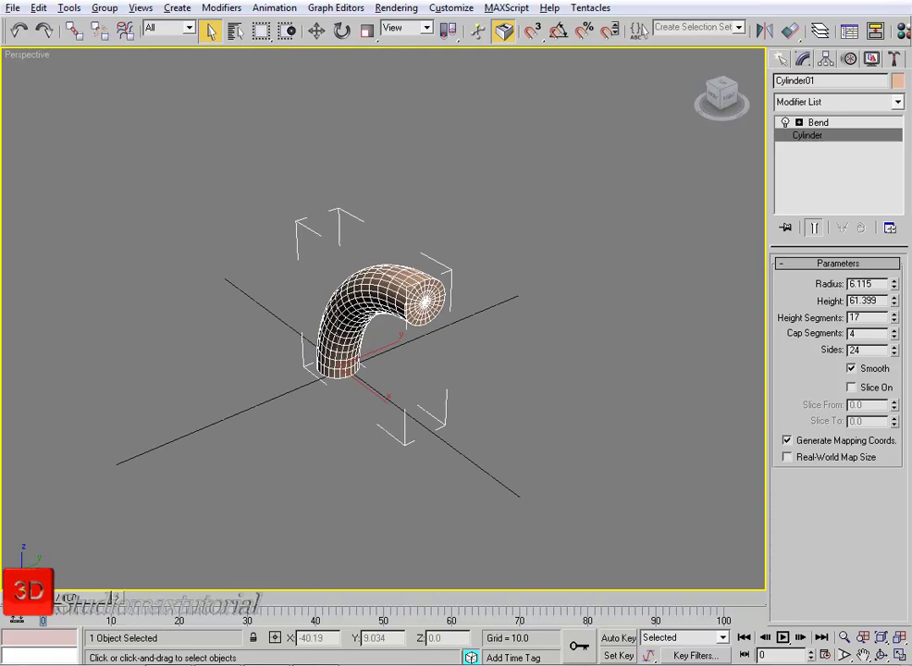
alt+middle_drag(372, 342, 406, 333)
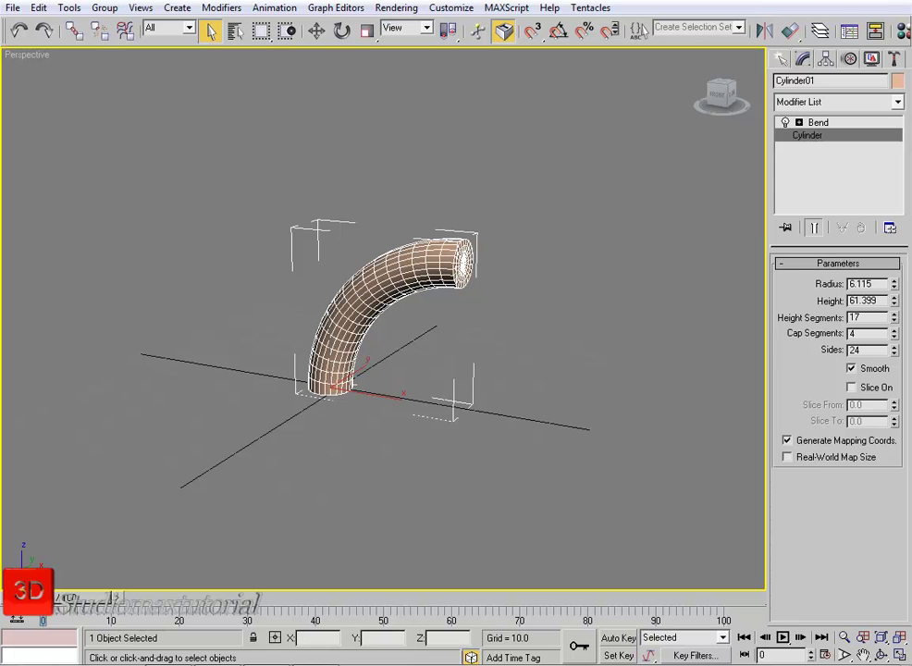
- Expose the Bend modifier's sub-objects, activate its gizmo, and frame the bent cylinder in four viewports with Front active
click(818, 123)
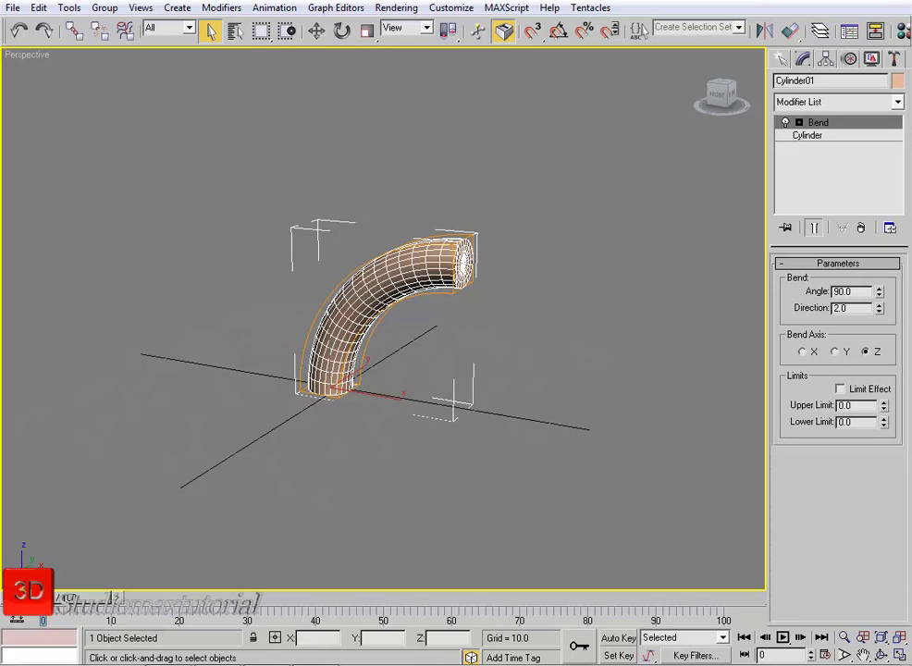
click(799, 122)
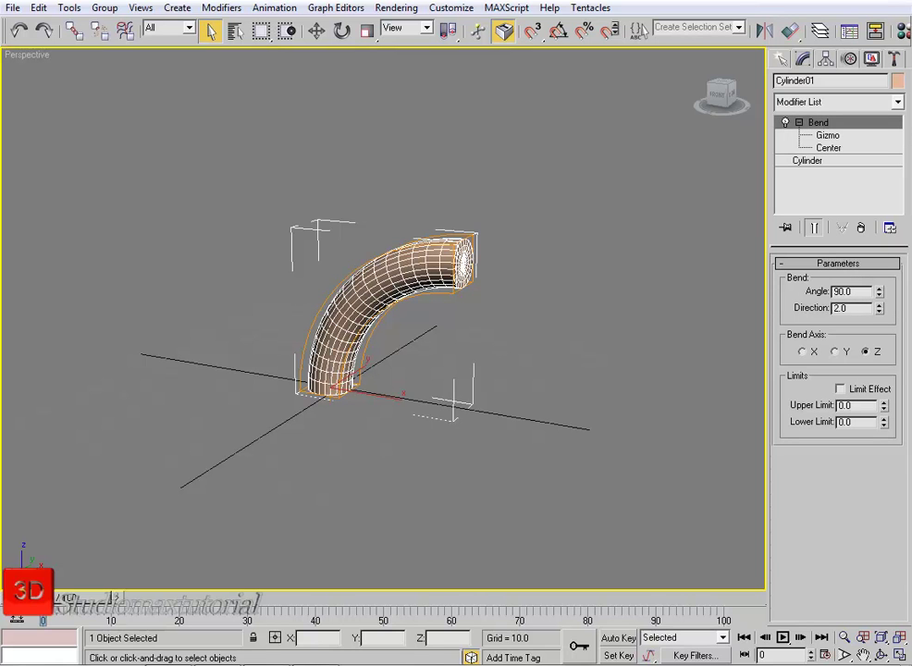
click(827, 135)
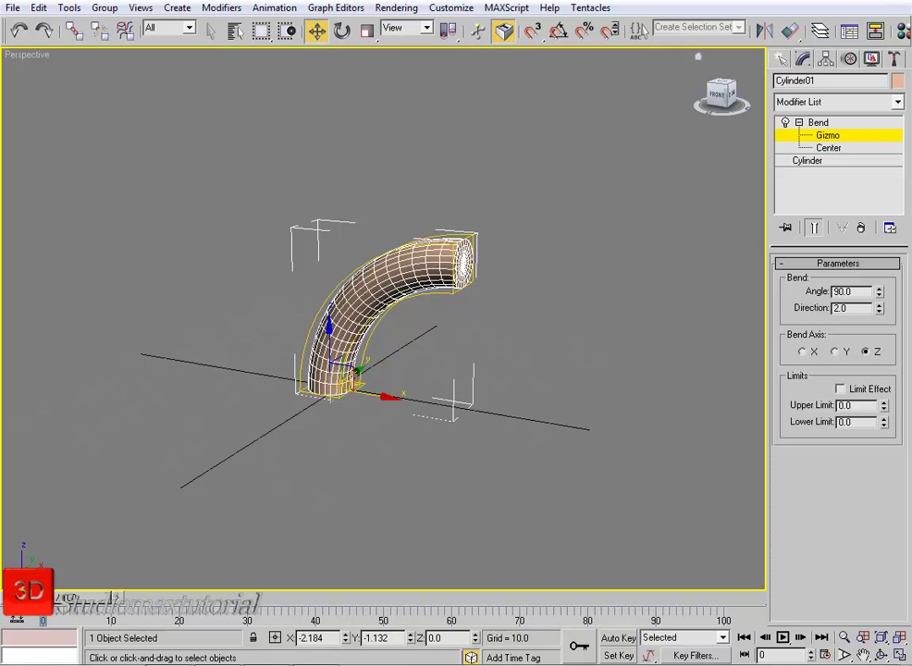
key(alt+w)
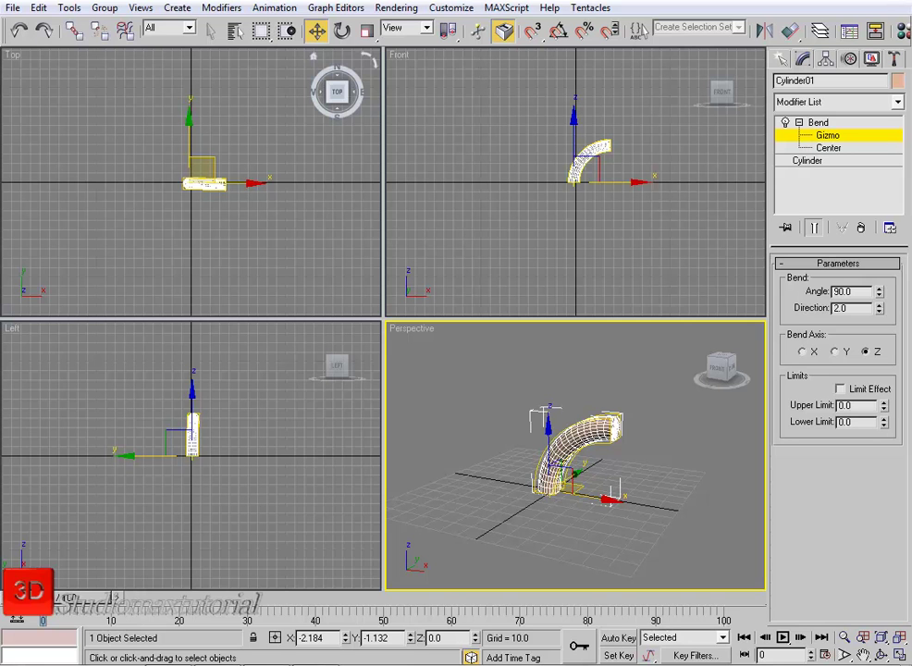
click(504, 138)
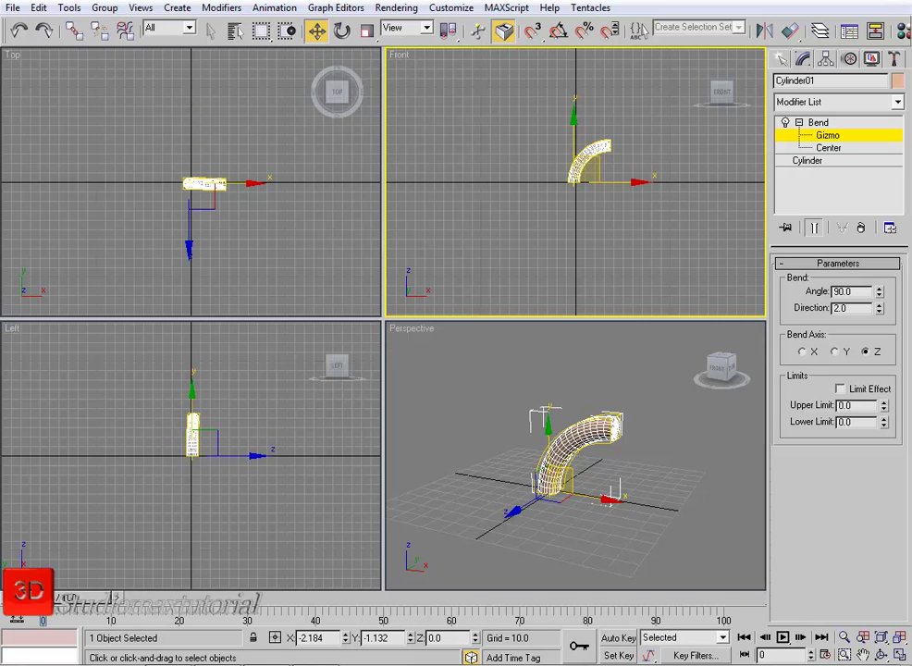
key(ctrl+shift+z)
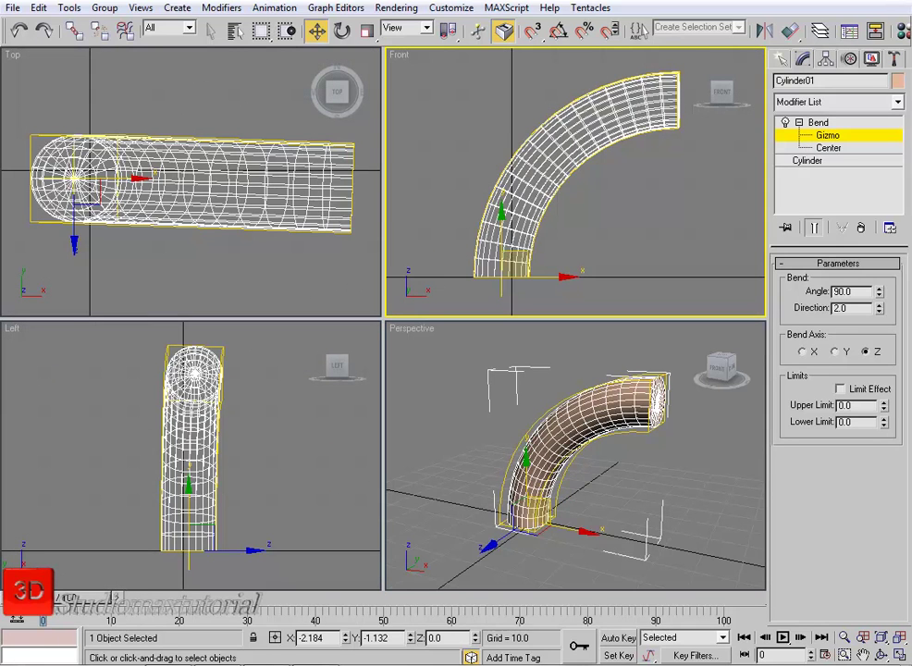
- Try moving the Bend center up to about Z 30.3 in the Front view, and bring it back to the cylinder's base
click(829, 148)
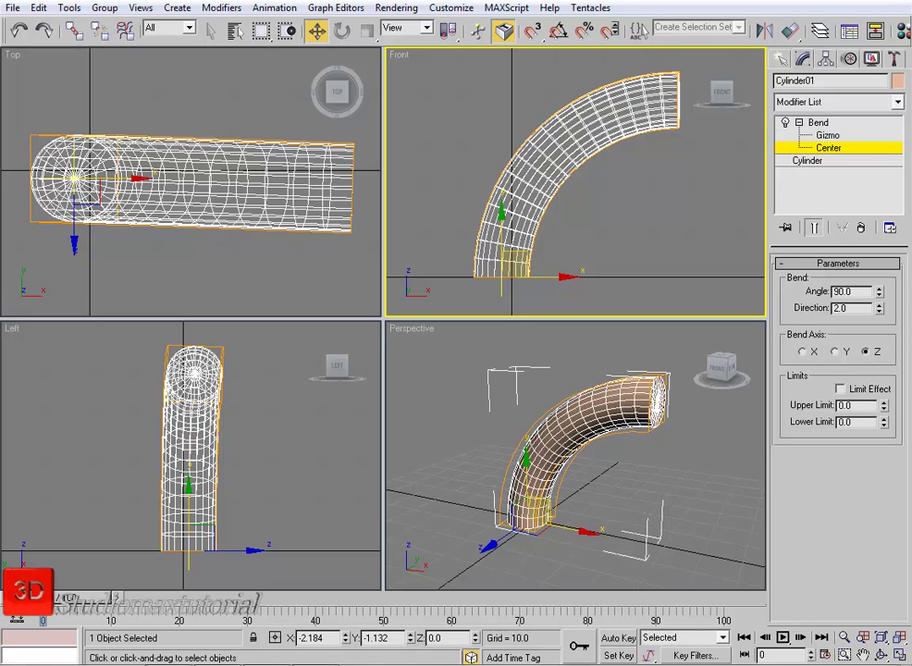
drag(500, 275, 500, 140)
middle_drag(500, 139, 504, 168)
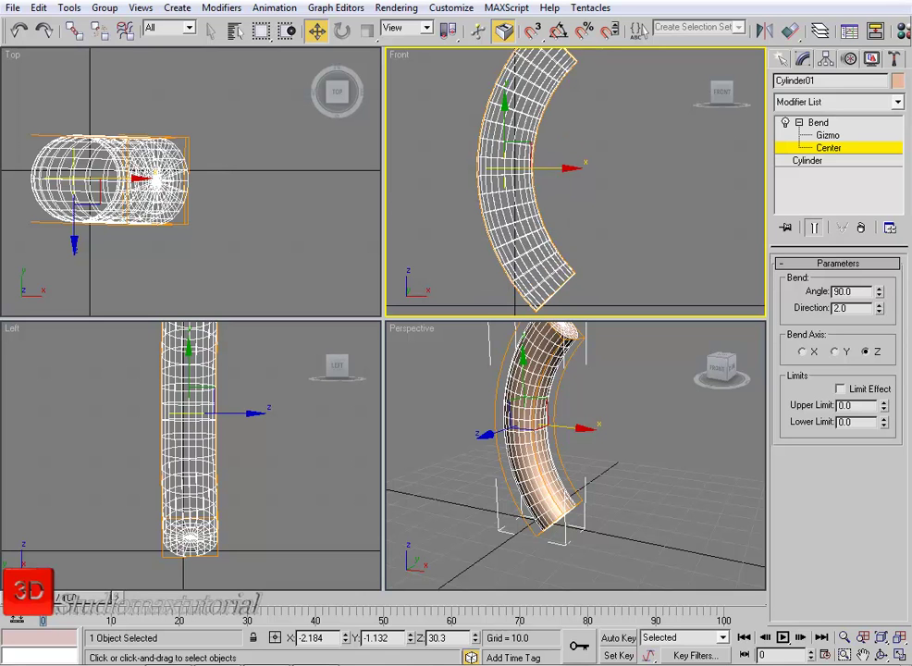
drag(504, 134, 504, 286)
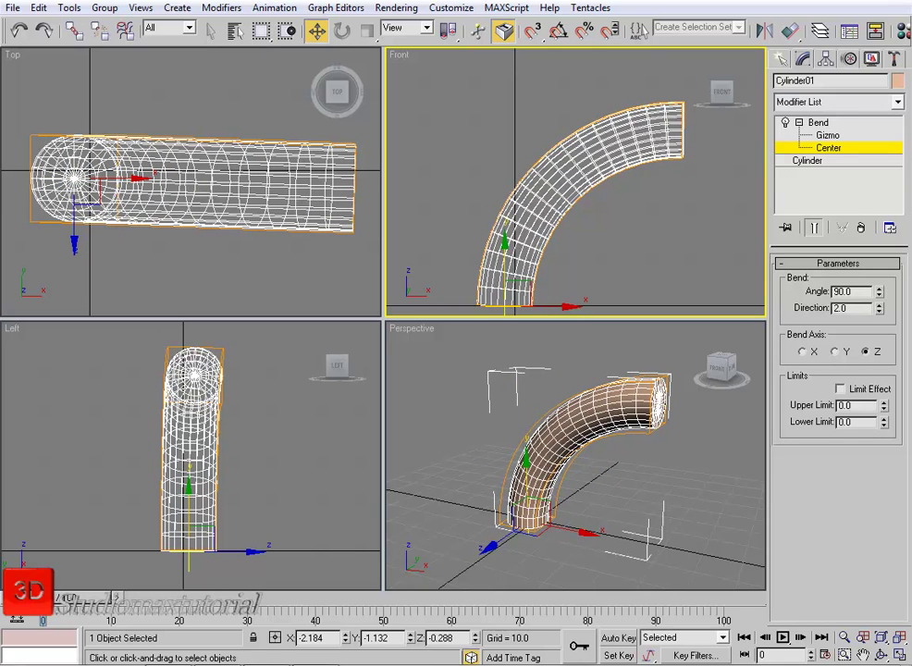
- Move the Bend gizmo straight up in the Front view to about Z 11.14
click(828, 135)
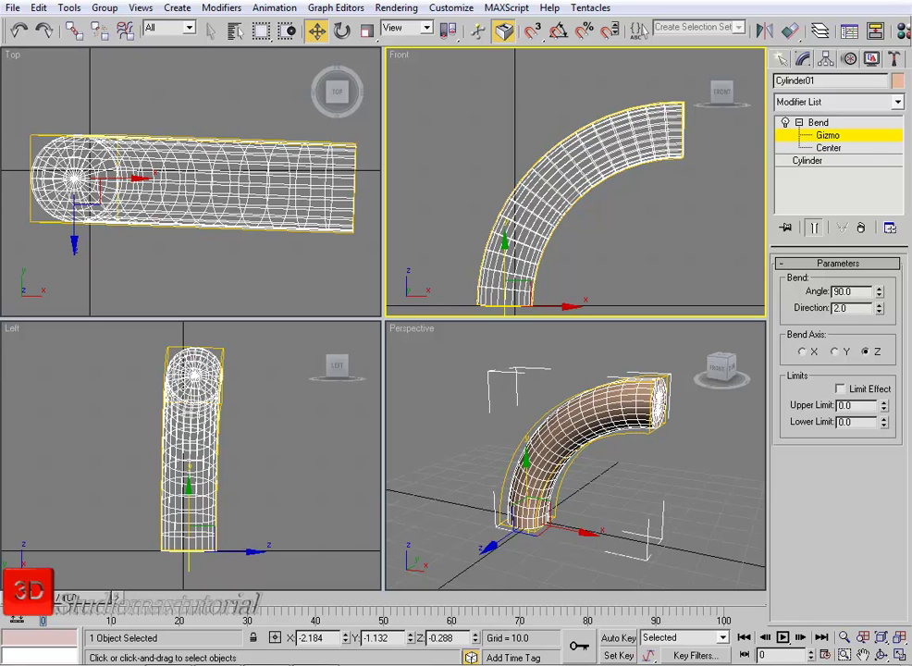
middle_drag(592, 222, 600, 196)
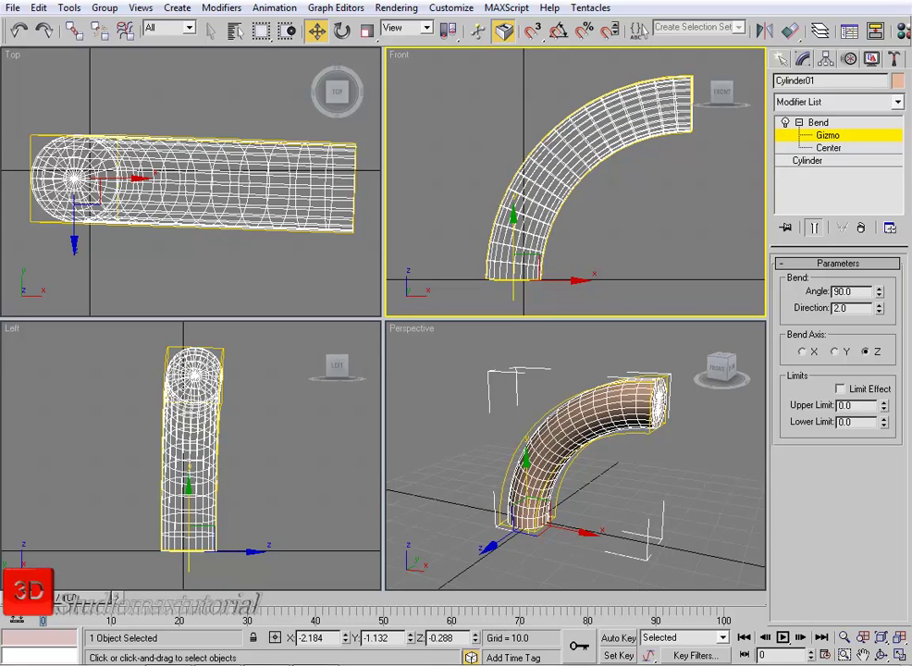
drag(513, 228, 515, 170)
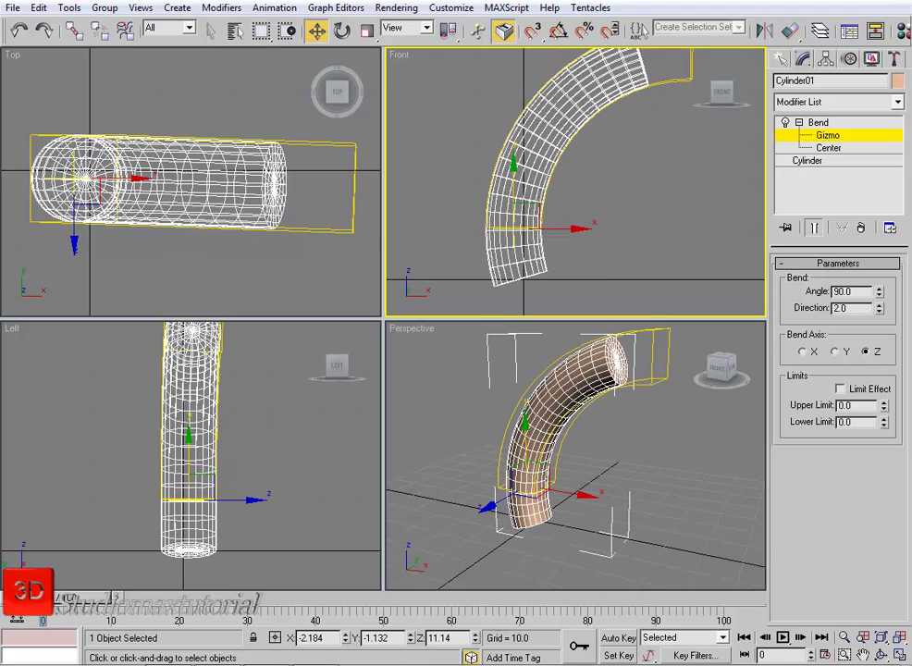
- Move the Bend center straight up in the Front view to about Z 21.14
click(828, 135)
key(2)
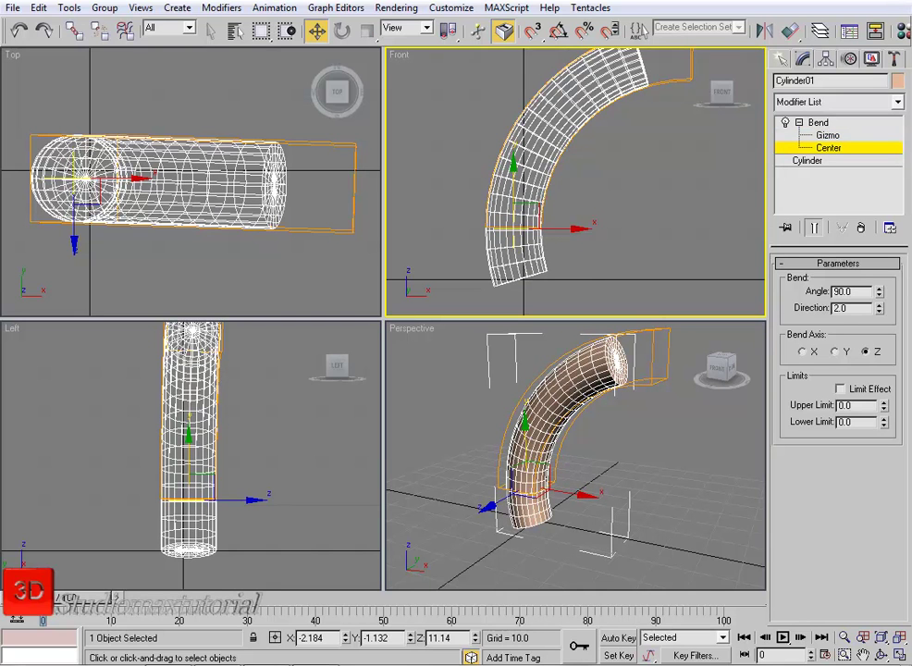
drag(514, 180, 514, 136)
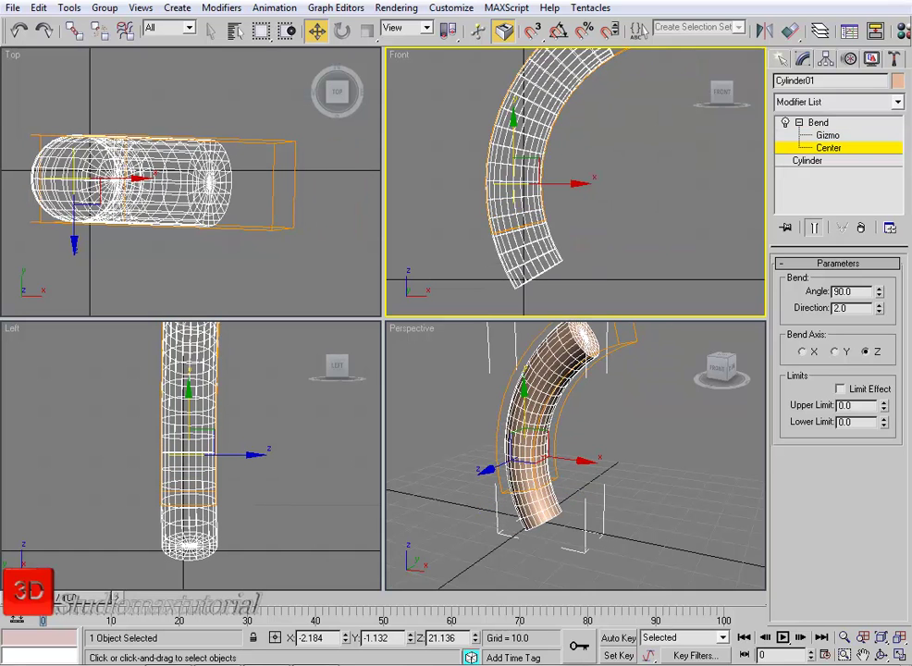
- Vary the bend angle around the shifted center and bring it to -149
middle_drag(575, 176, 567, 198)
drag(879, 291, 880, 161)
drag(878, 266, 879, 376)
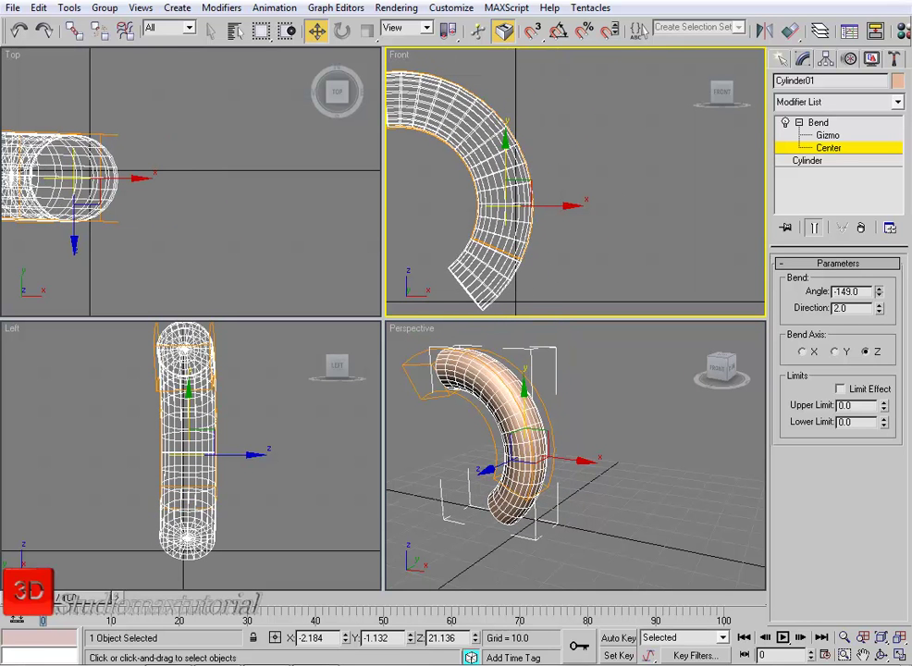
- Move the Bend center straight up in the Front view to about Z 30.96 and vary the bend angle, ending at -191.5
middle_drag(546, 185, 584, 210)
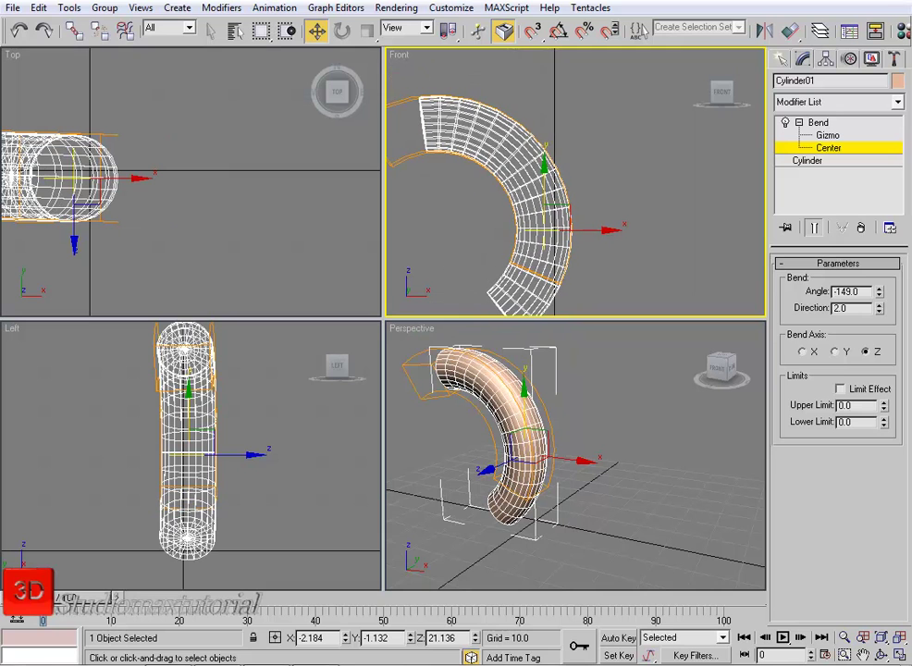
drag(544, 189, 544, 145)
drag(878, 292, 878, 411)
mouse_move(879, 321)
mouse_down()
mouse_move(879, 357)
mouse_move(879, 315)
mouse_up()
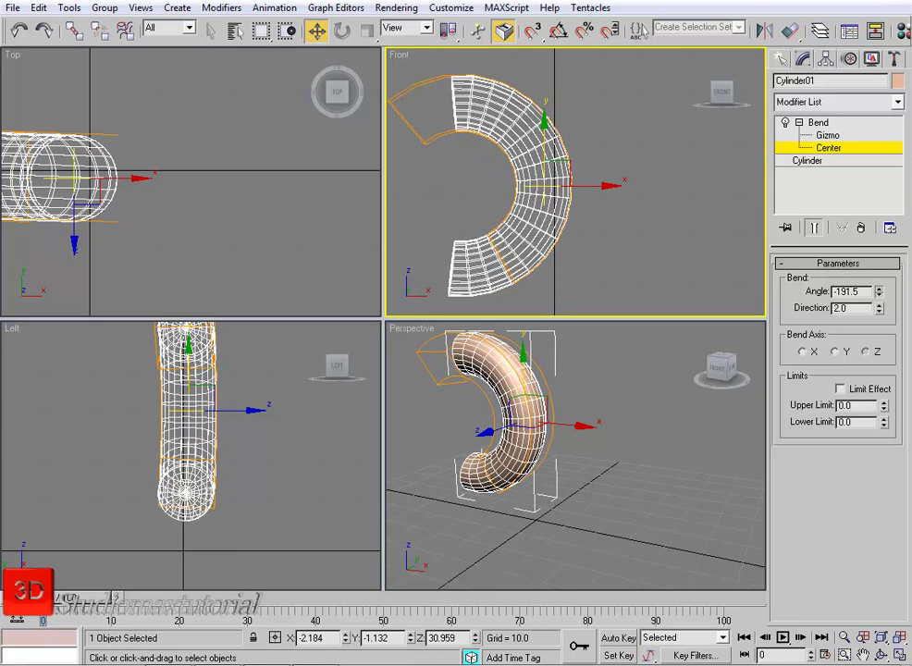
- Lower the Bend center in the Front view to about Z 0.91, near the cylinder's base, and set the bend angle to -122.5
drag(543, 139, 544, 260)
middle_drag(543, 261, 545, 133)
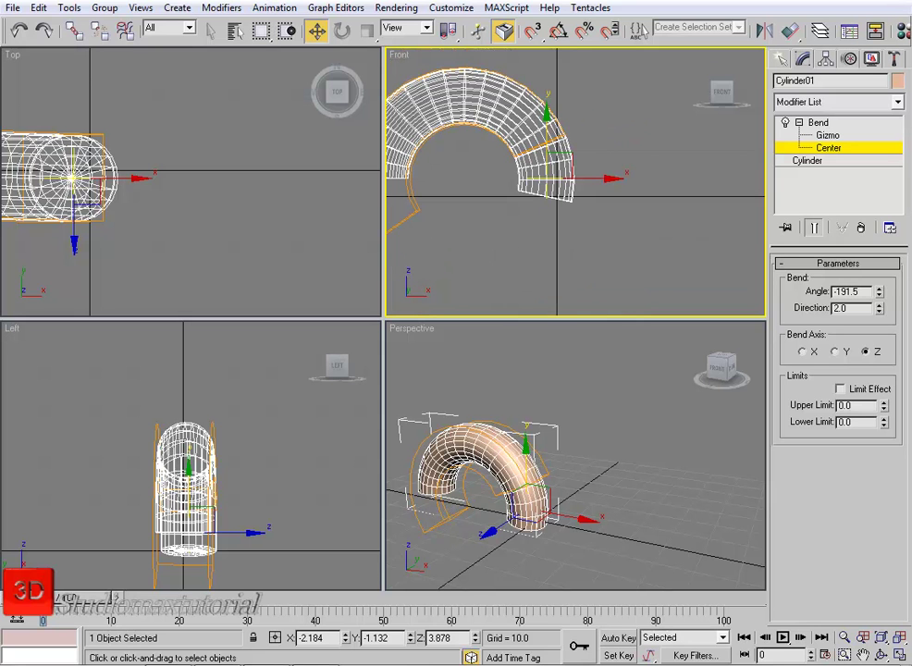
drag(547, 174, 547, 192)
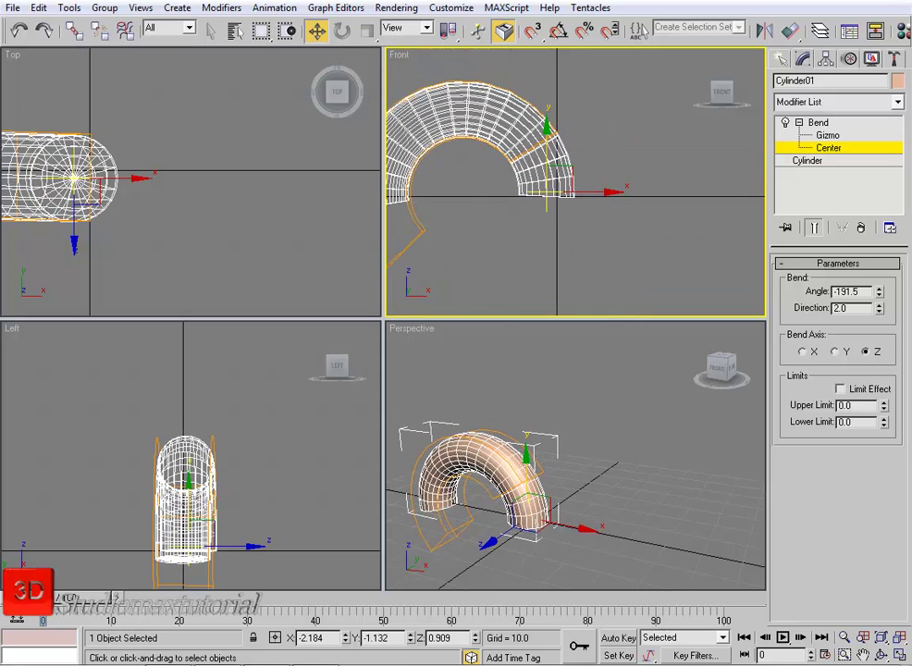
mouse_move(879, 291)
mouse_down()
mouse_move(879, 397)
mouse_move(878, 233)
mouse_move(878, 283)
mouse_up()
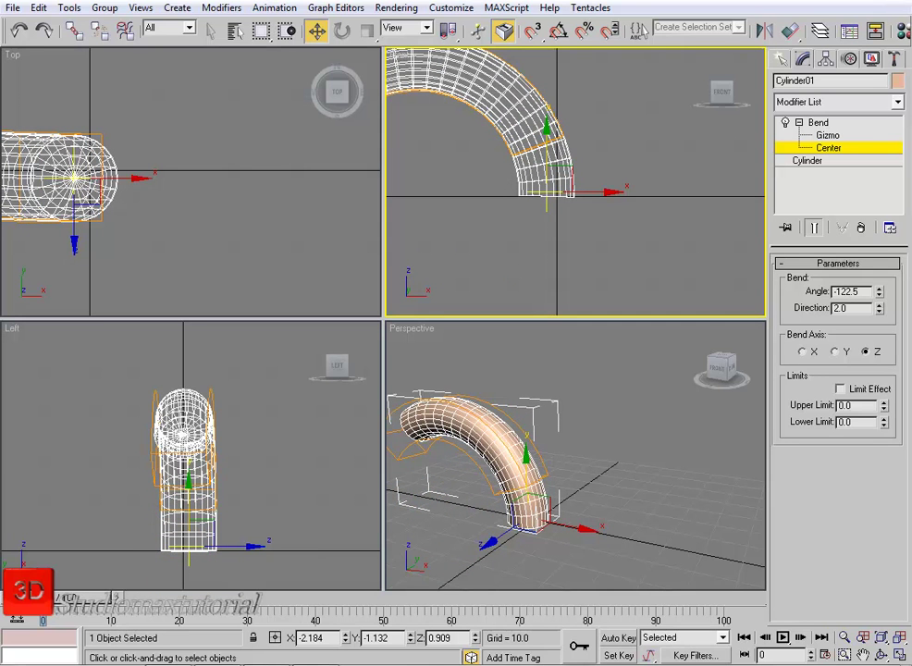
- Collapse the Bend sub-objects and switch the modifier off and on repeatedly to compare the straight and bent cylinder
click(799, 122)
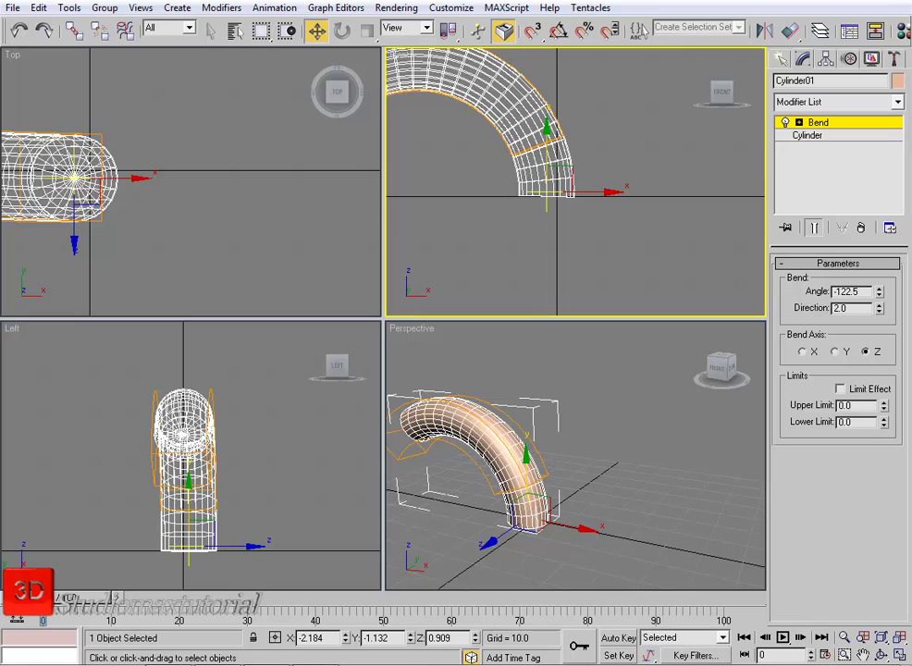
click(785, 123)
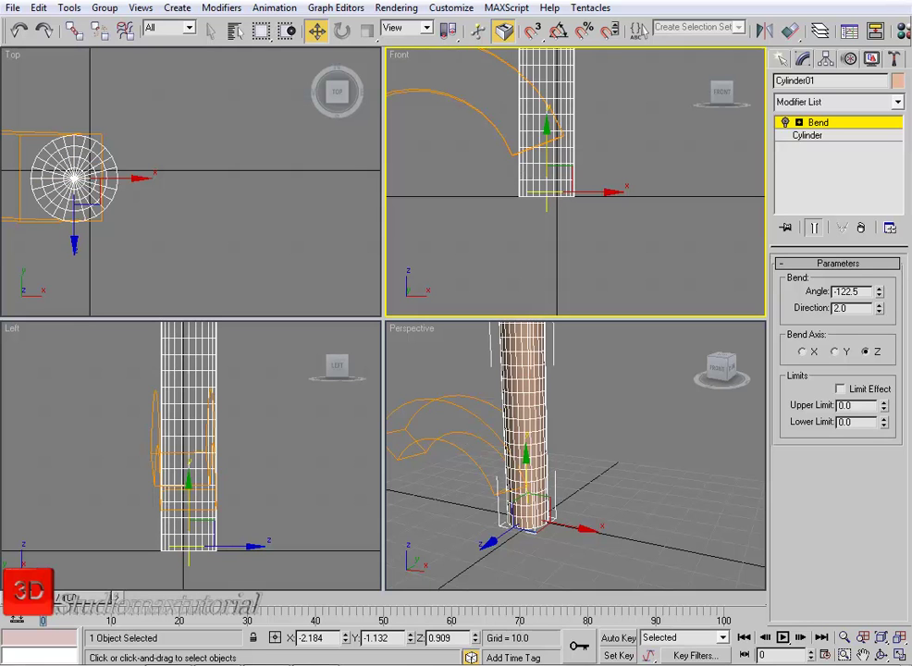
click(785, 122)
middle_drag(527, 463, 582, 478)
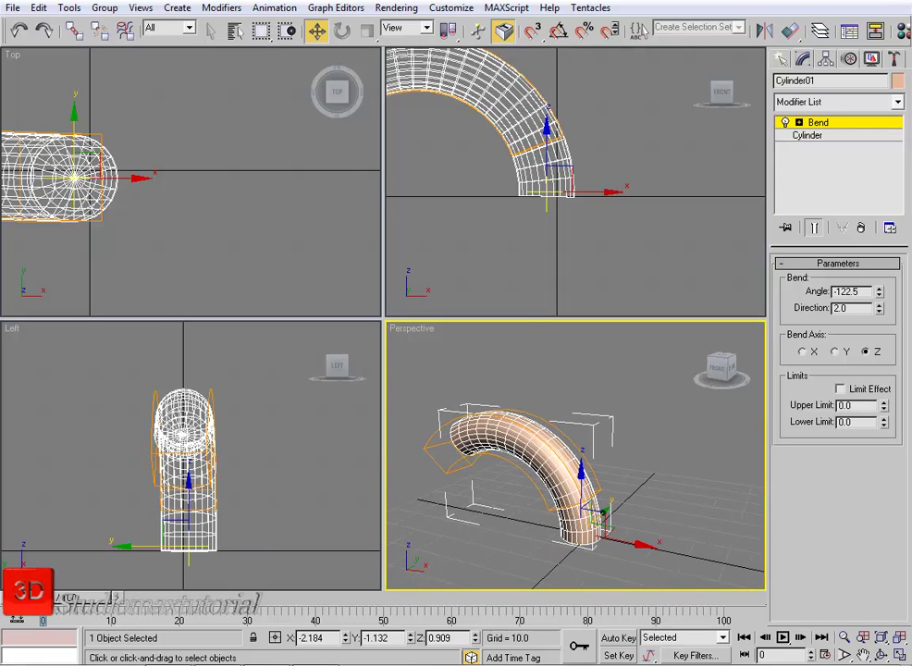
click(786, 122)
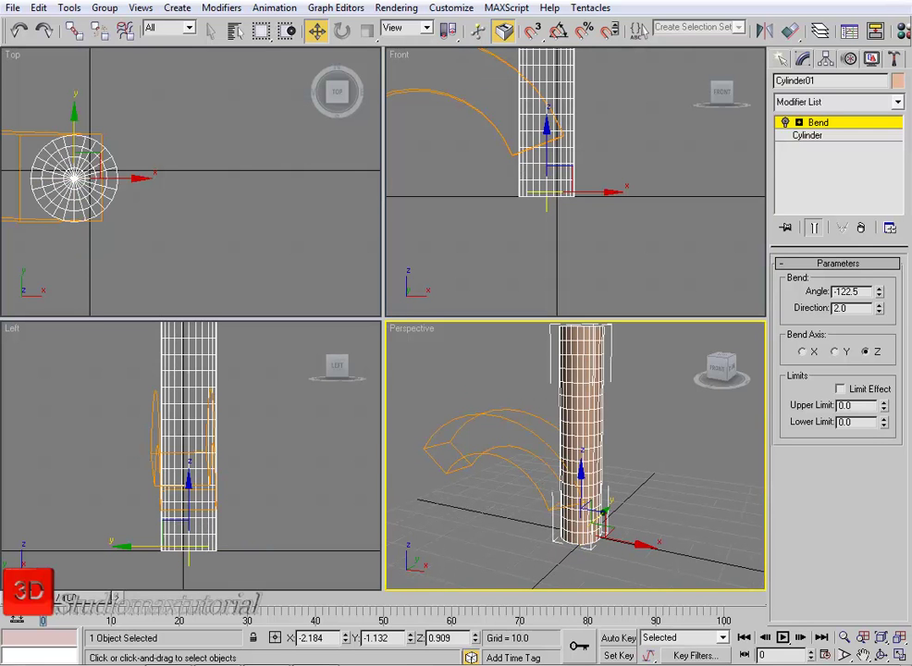
middle_drag(573, 434, 559, 476)
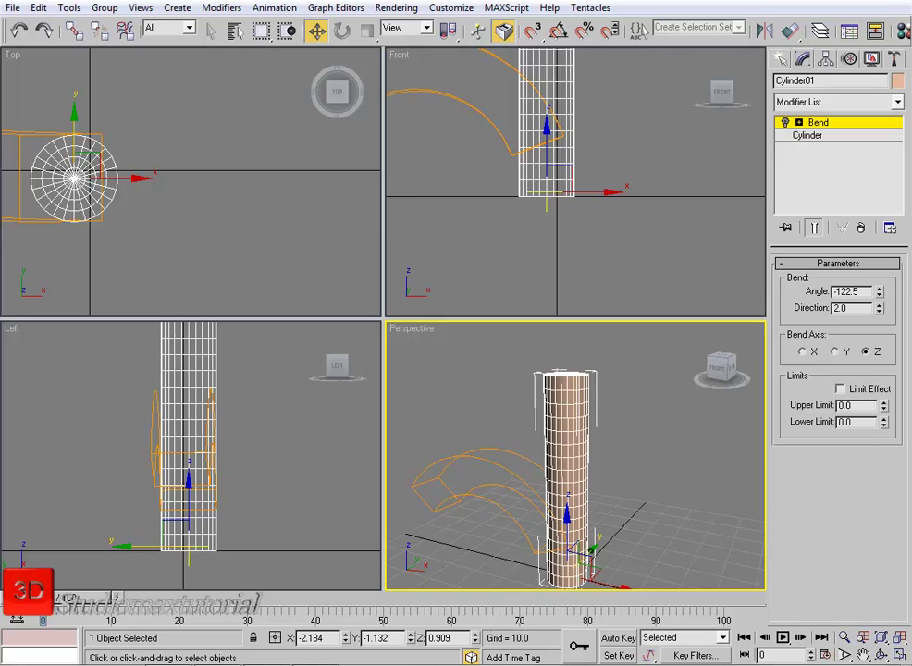
click(785, 122)
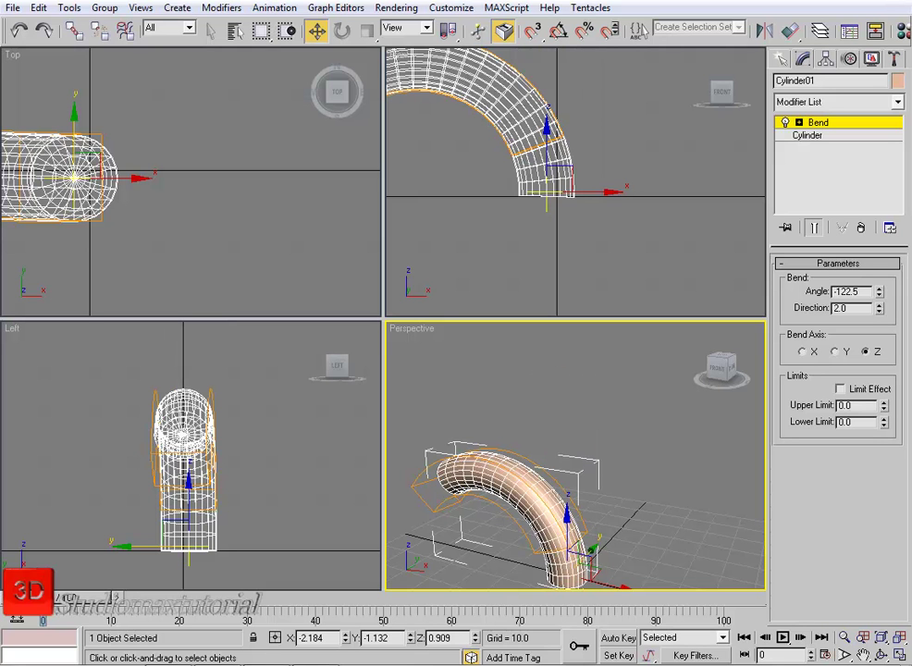
middle_drag(574, 481, 581, 455)
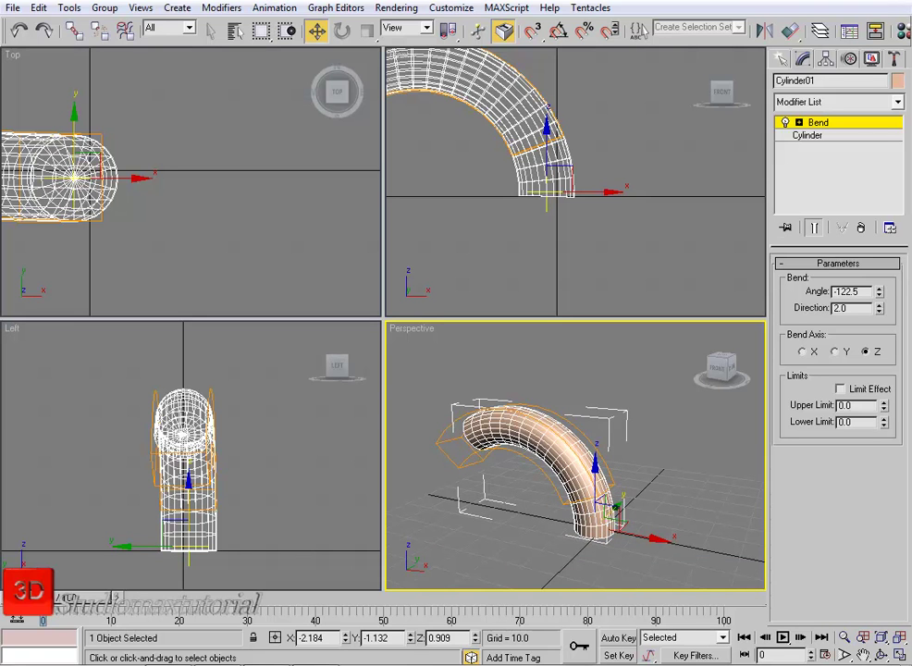
click(785, 123)
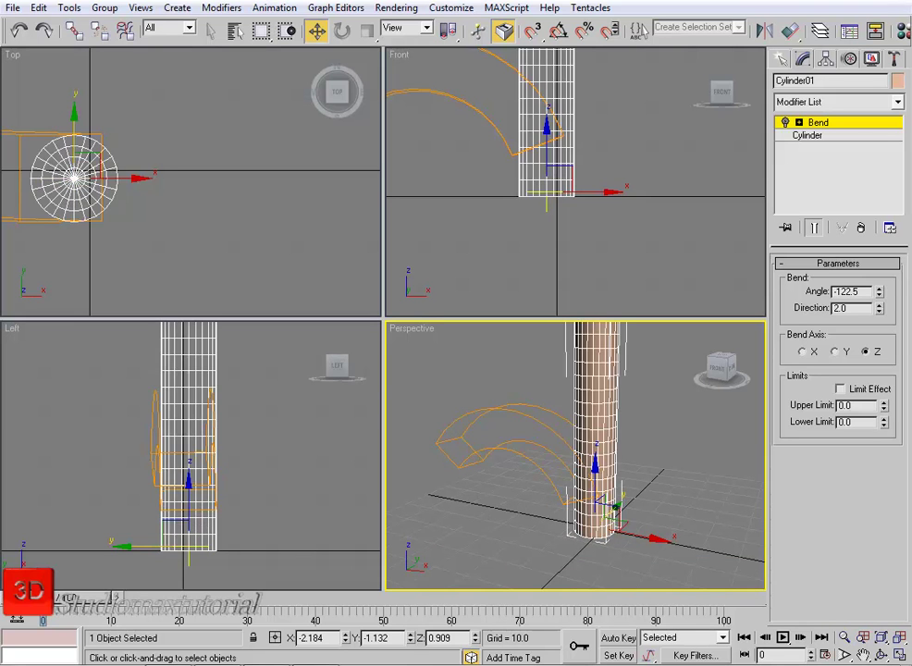
click(785, 122)
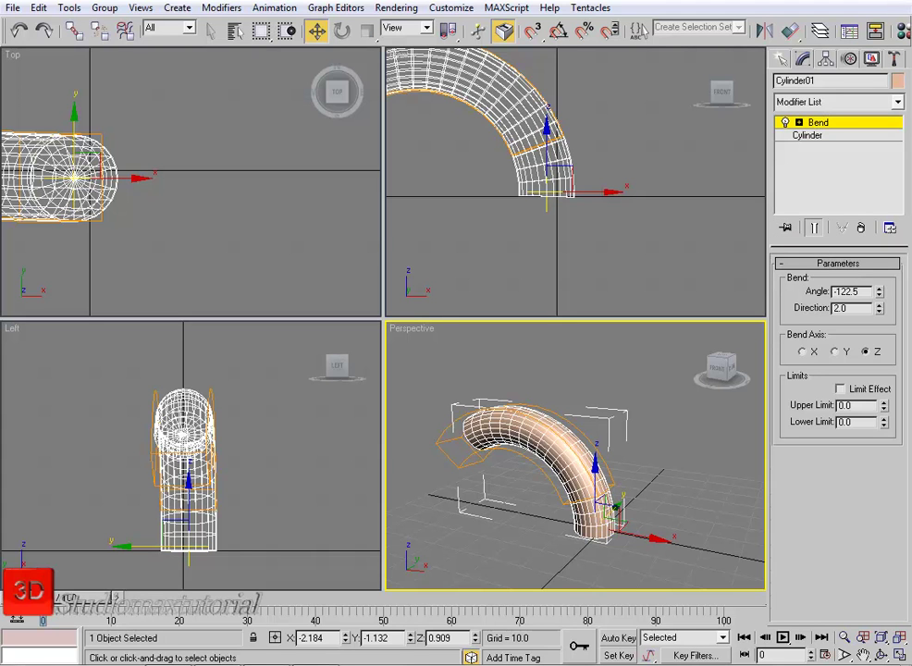
- Try pinning the cylinder's modifier stack while deselecting and reselecting the cylinder, and release the pin
click(786, 228)
right_click(592, 245)
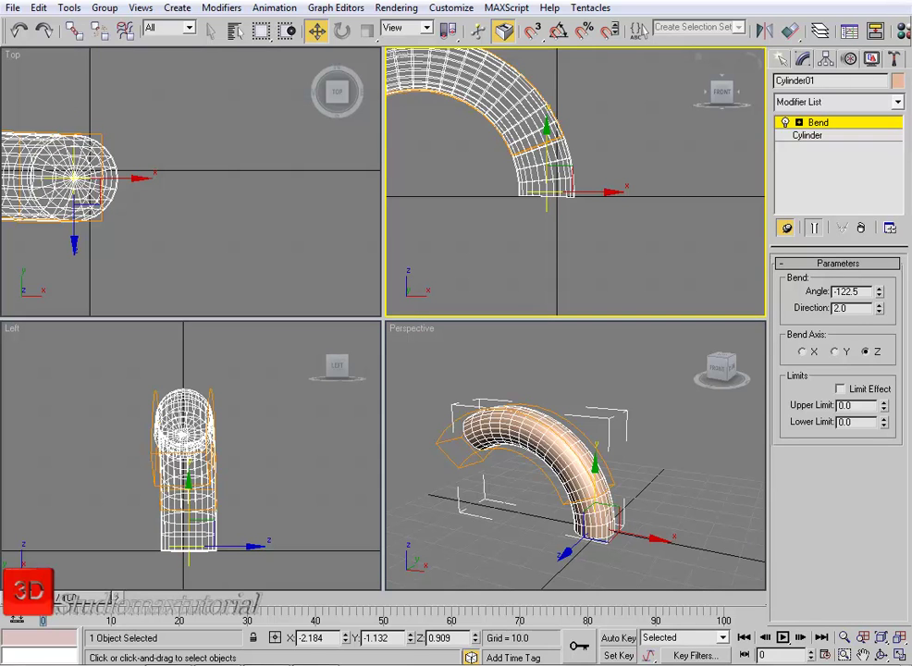
click(817, 122)
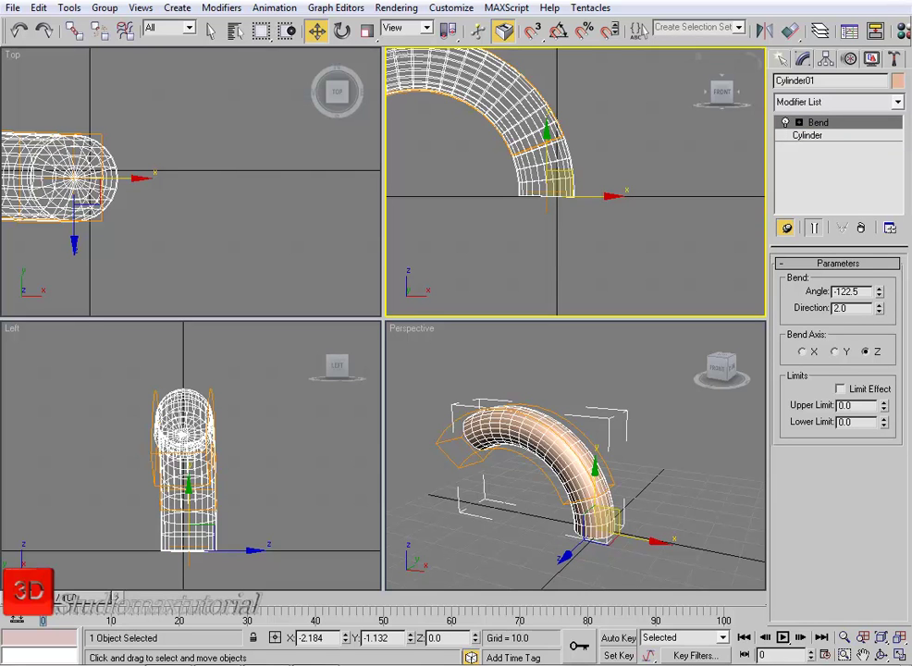
click(573, 137)
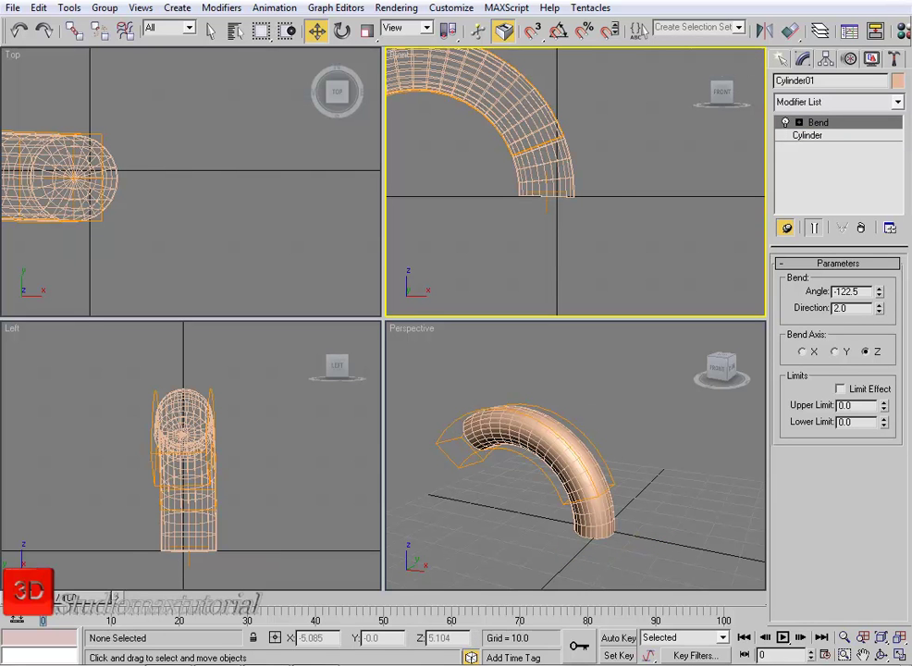
click(544, 181)
middle_drag(559, 190, 603, 250)
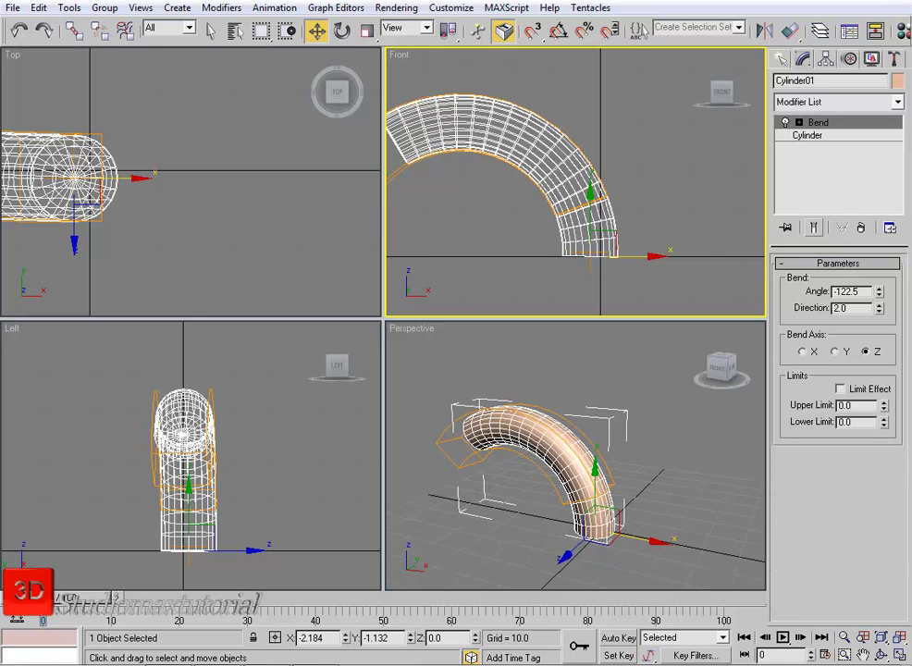
- At the base Cylinder level of the stack, compare the object with the end result hidden and shown
click(808, 135)
middle_drag(698, 330, 711, 360)
click(814, 226)
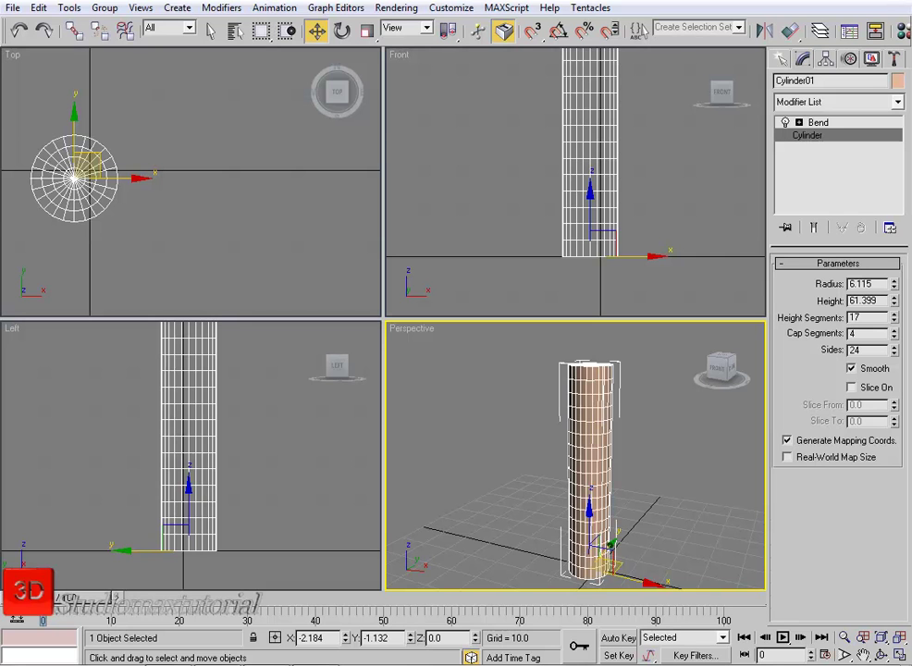
click(814, 227)
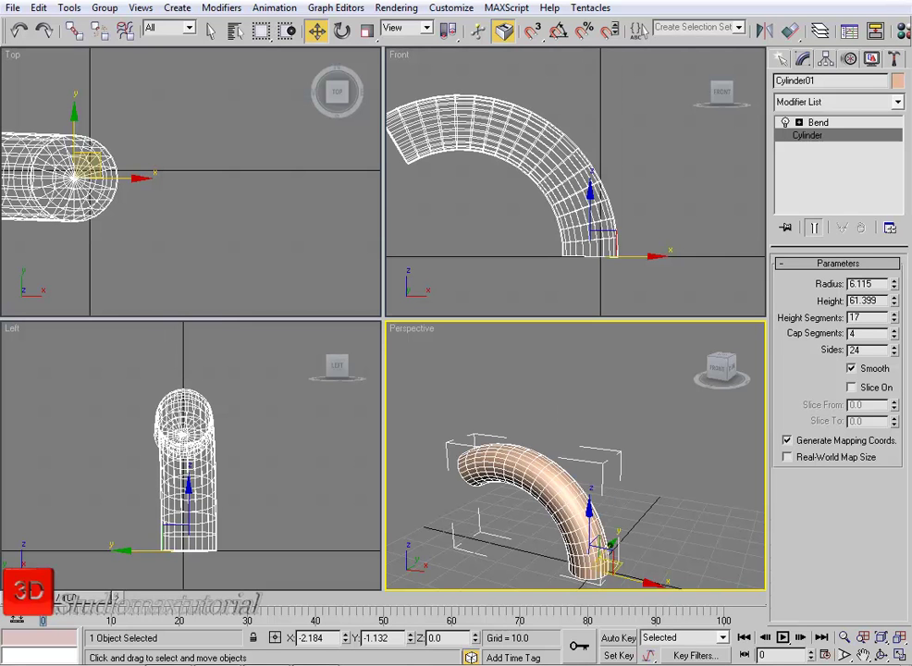
middle_drag(658, 453, 659, 435)
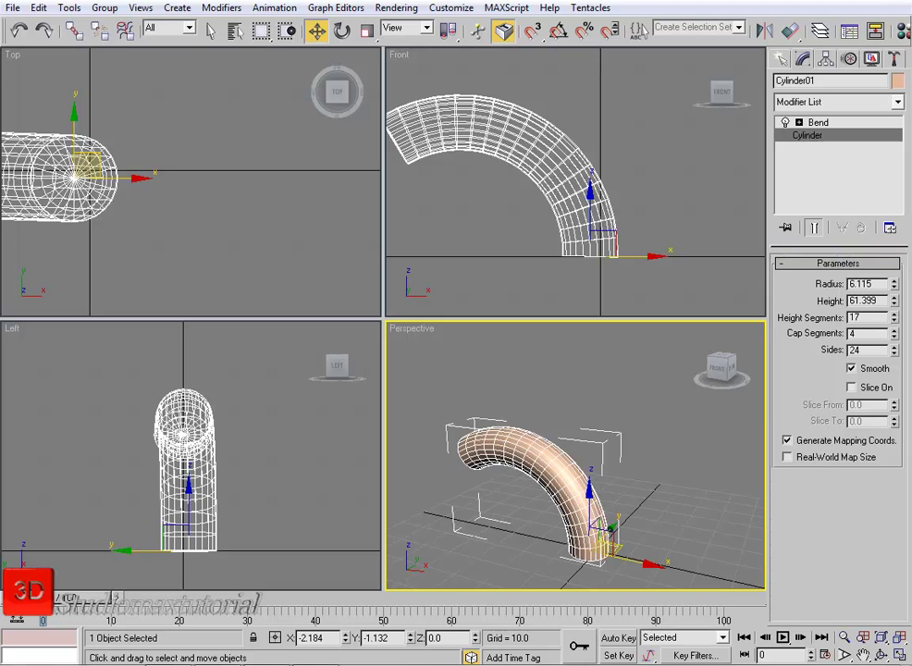
middle_drag(611, 529, 620, 519)
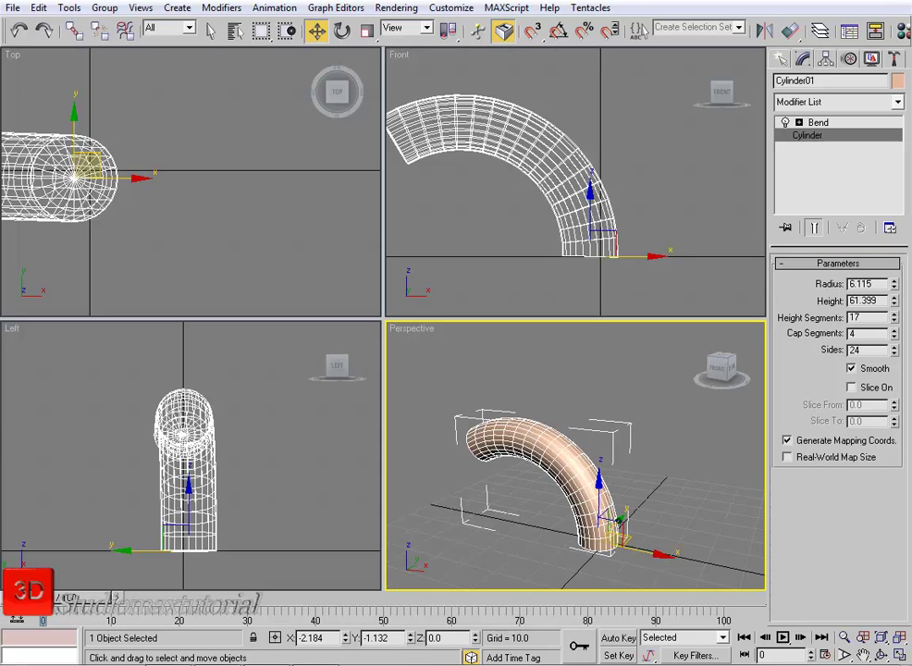
- Remove the Bend modifier from the cylinder's stack and maximize the Perspective view
click(819, 122)
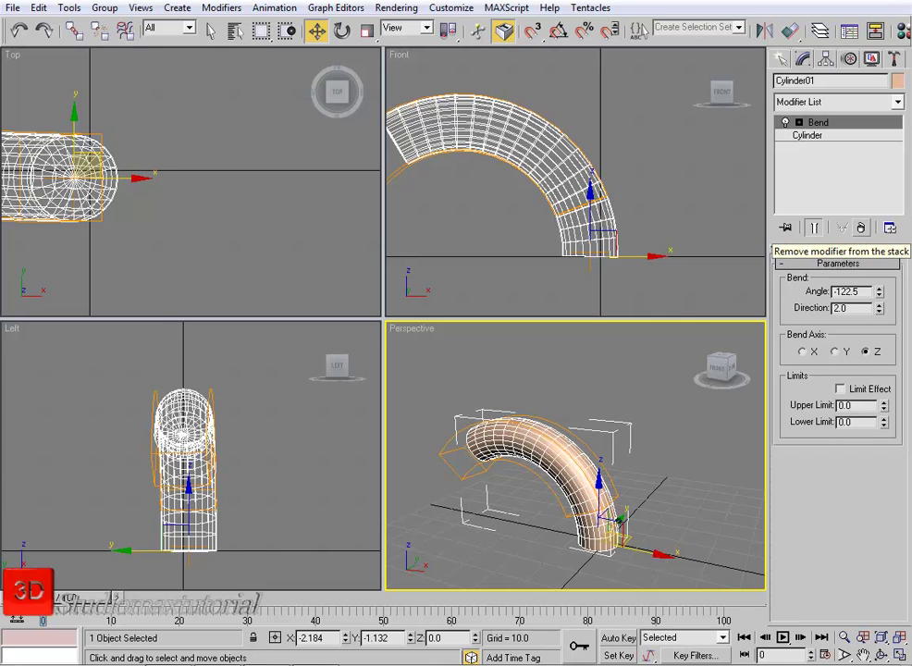
click(860, 228)
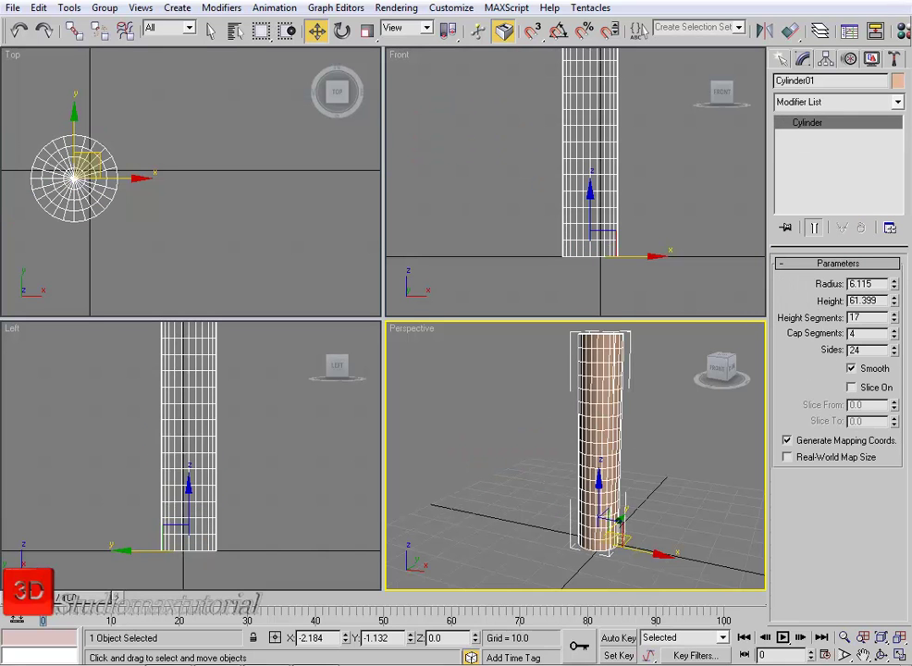
middle_drag(575, 456, 561, 467)
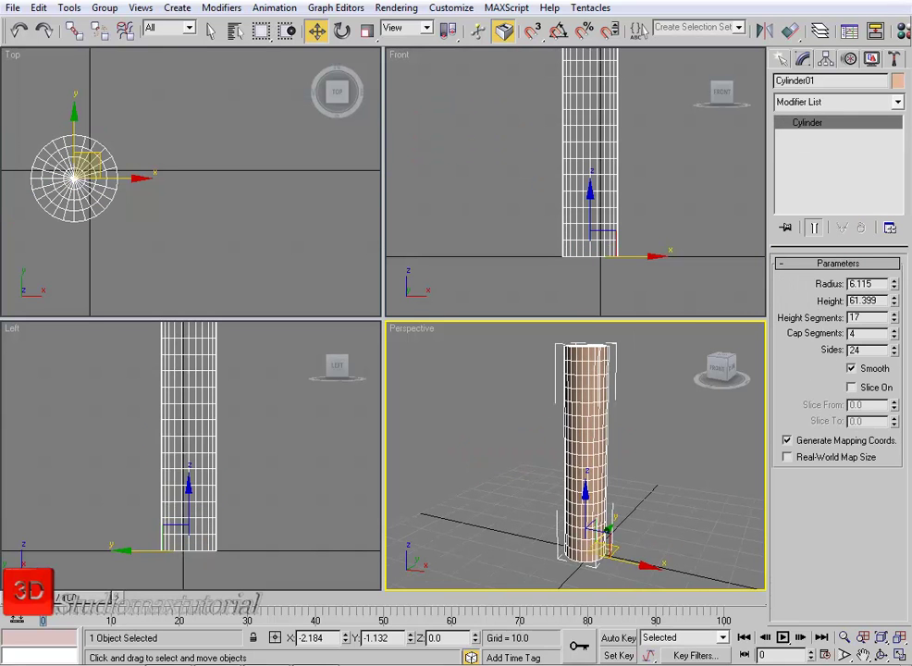
key(alt+w)
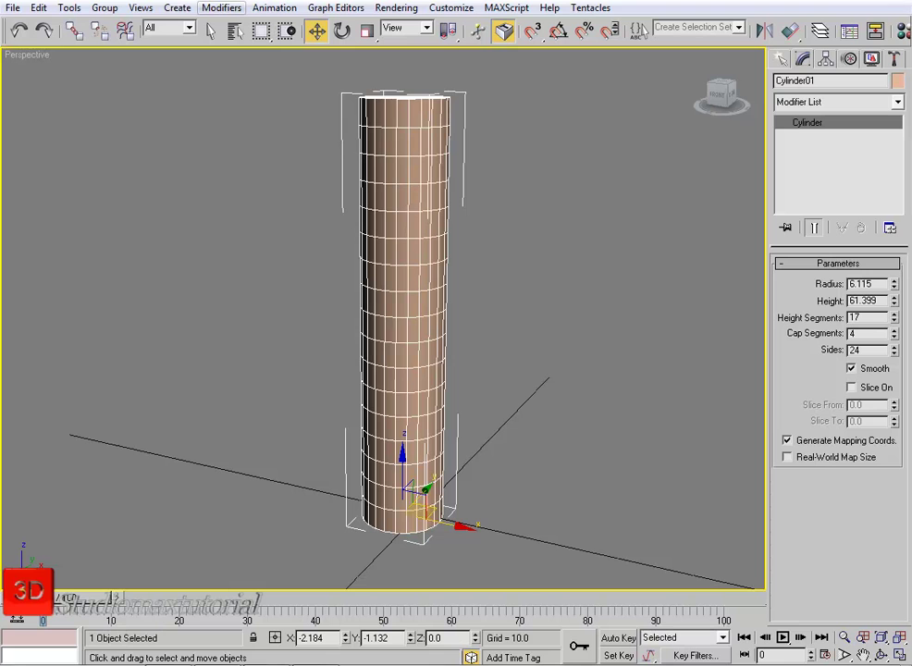
click(221, 7)
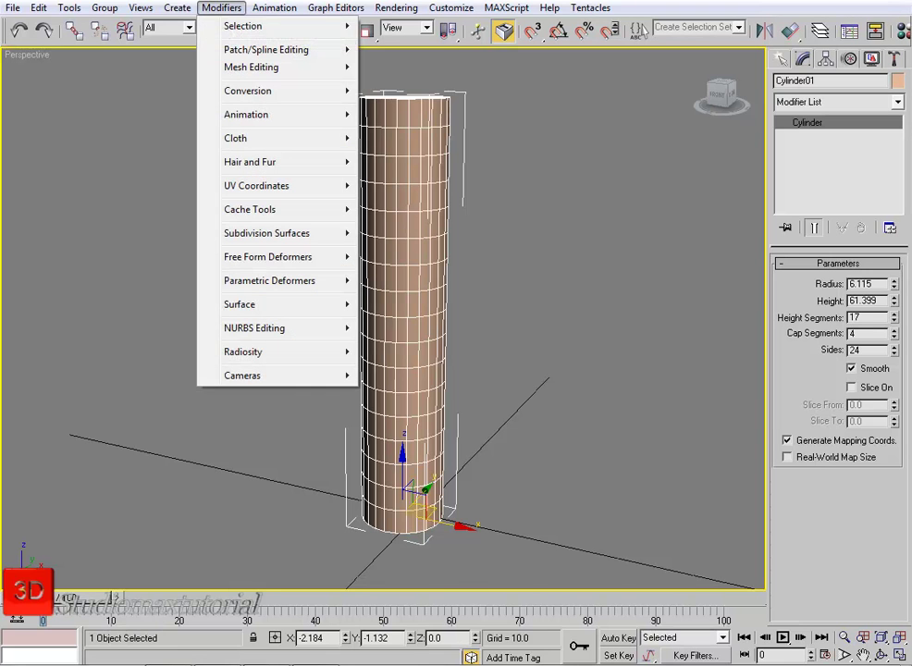
key(Escape)
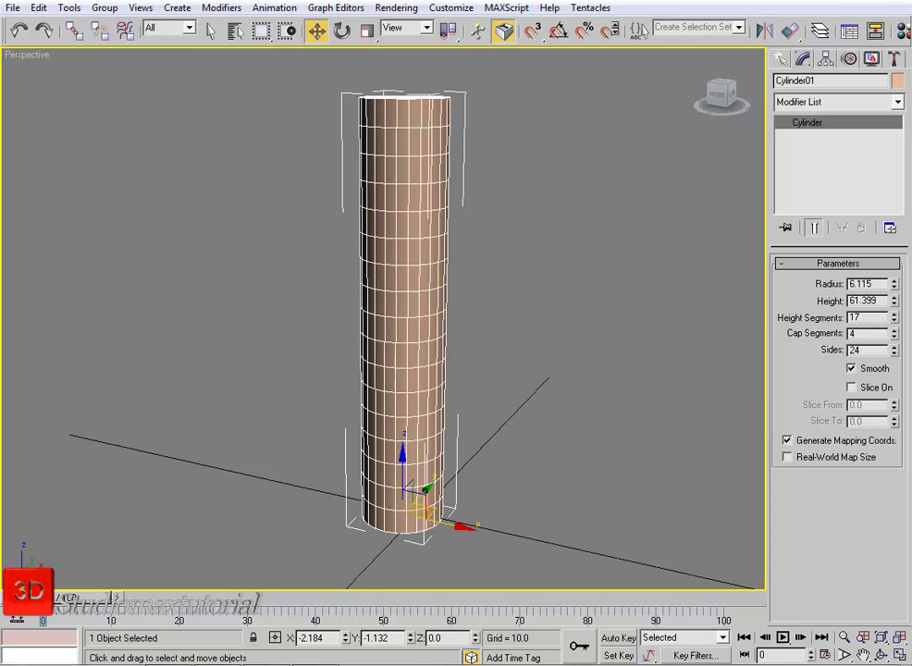
click(319, 249)
click(384, 255)
- Try a Shell modifier on the cylinder and undo it
click(897, 102)
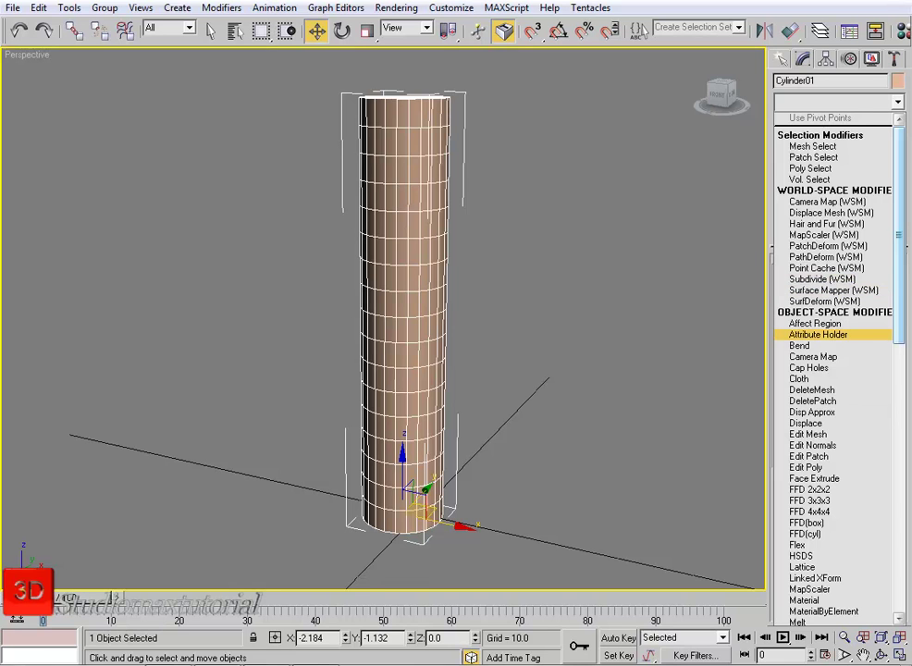
scroll(832, 370, down, 10)
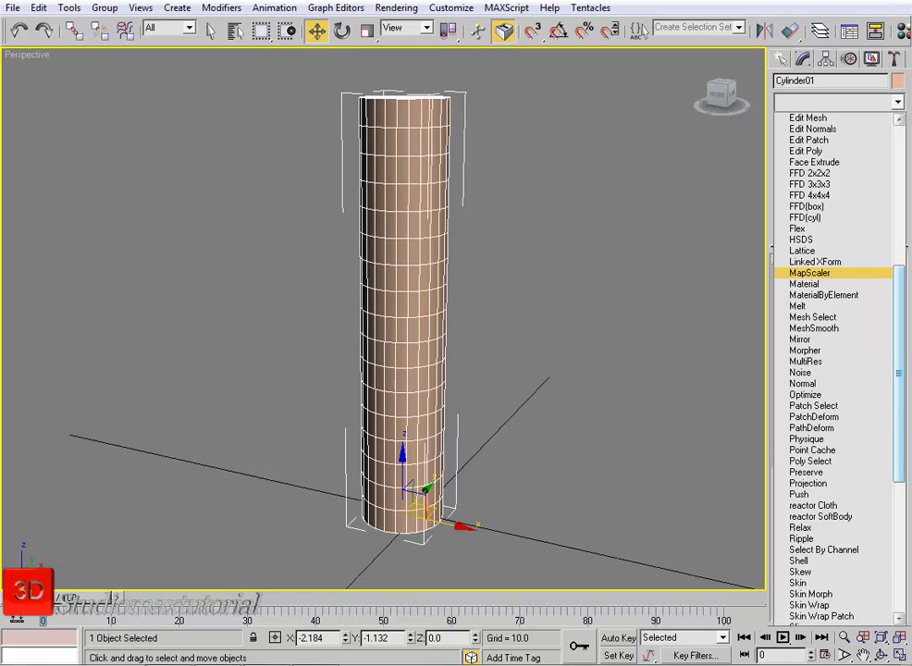
click(798, 560)
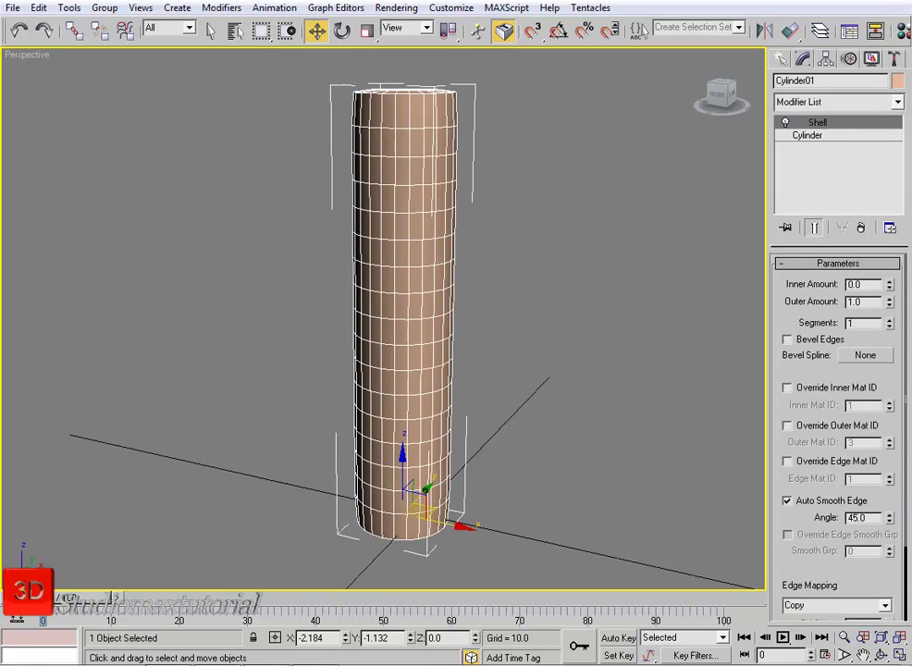
key(ctrl+z)
- Apply a Bend modifier to the cylinder again and set its angle to 80.5
click(837, 102)
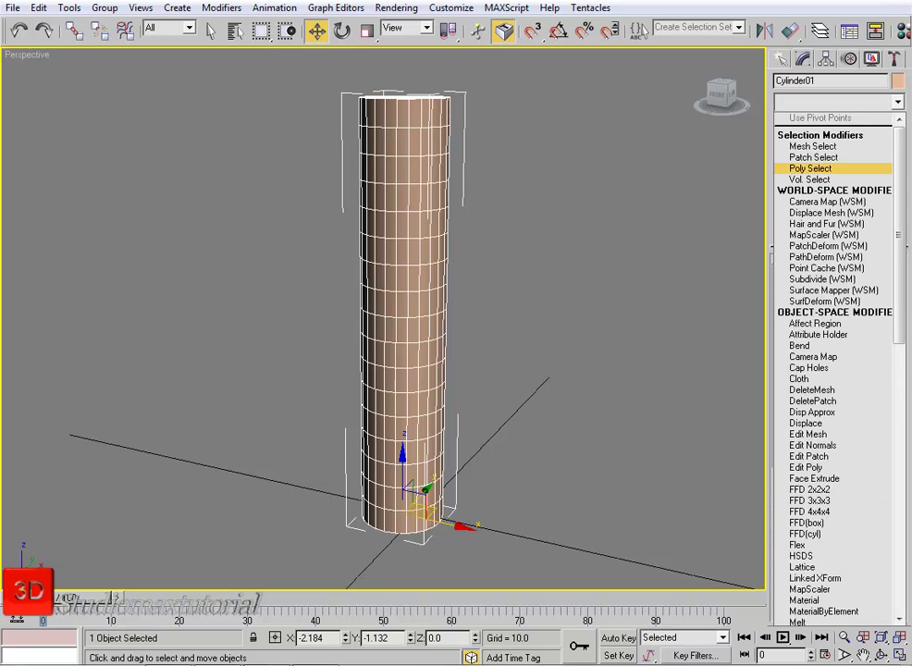
key(v)
key(v)
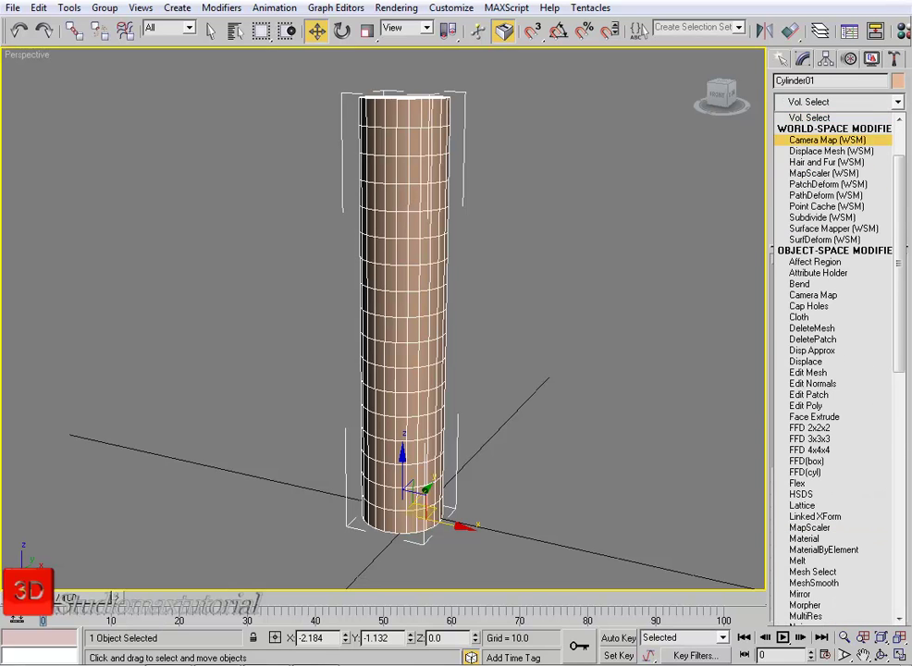
key(b)
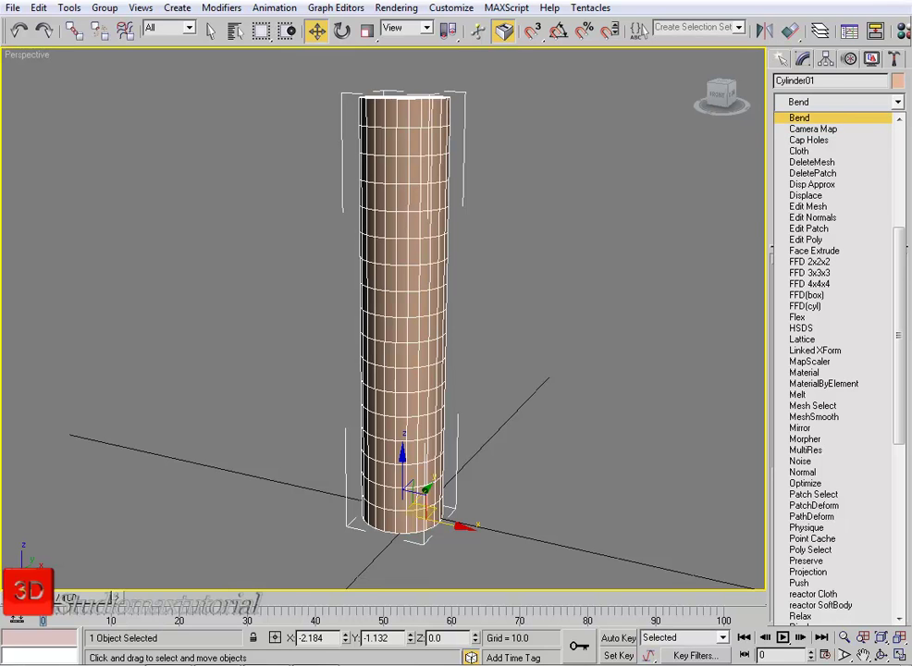
key(Return)
drag(878, 291, 879, 145)
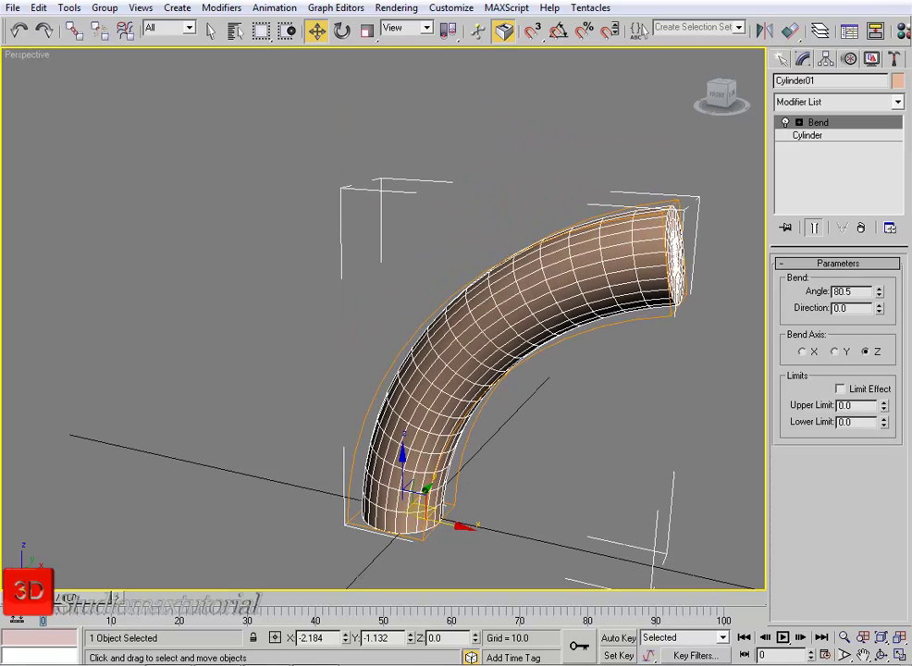
- Review the available modifiers in the full modifier list and among the parametric deformers
middle_drag(508, 206, 476, 205)
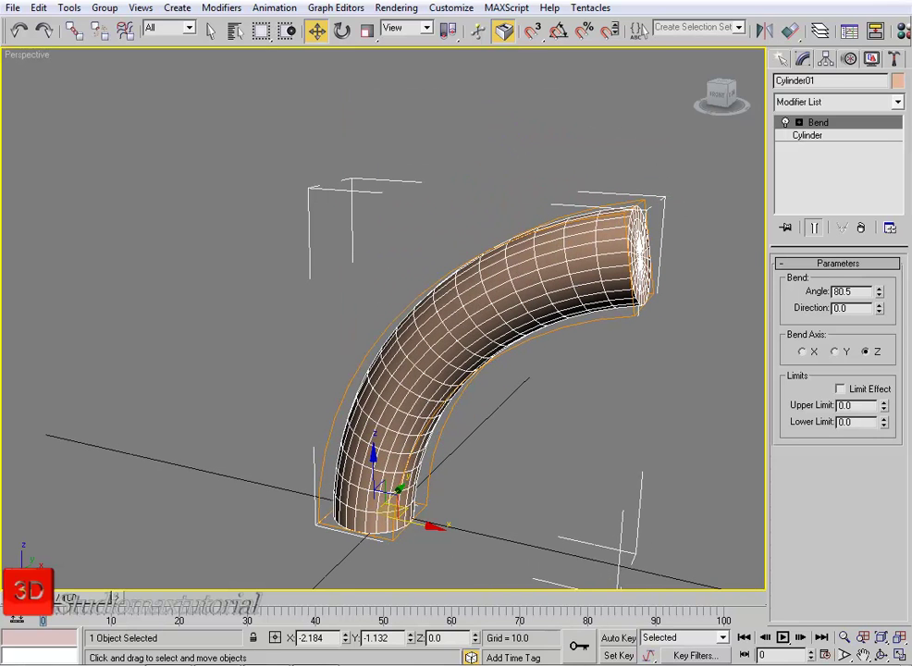
click(897, 102)
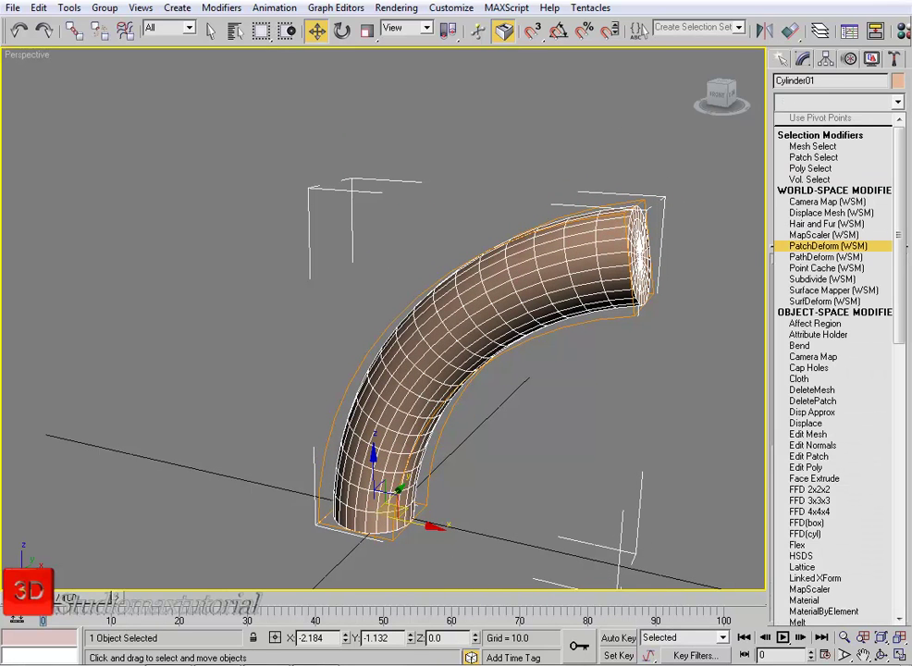
right_click(594, 262)
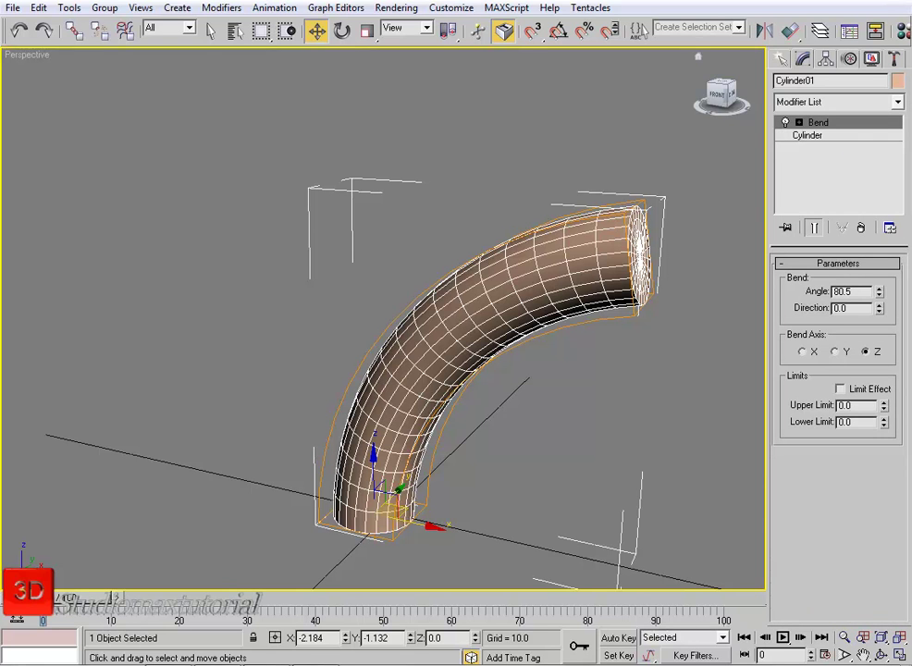
click(222, 7)
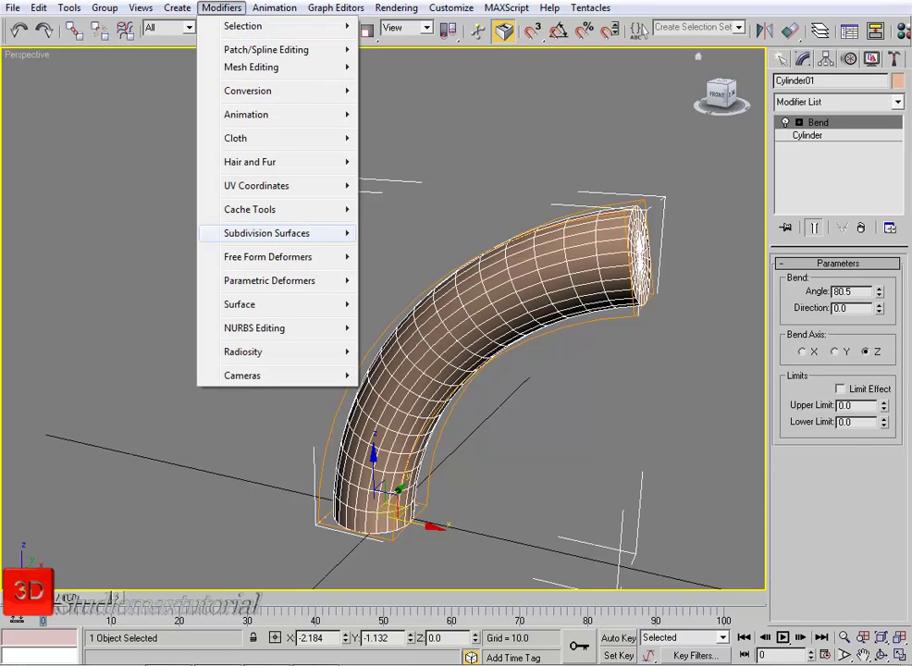
mouse_move(269, 280)
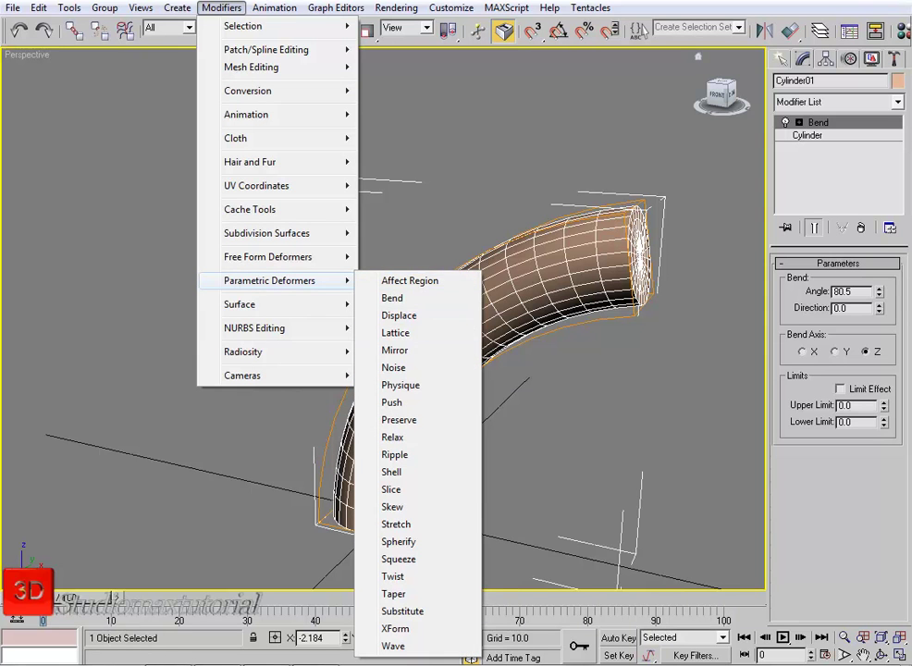
click(541, 134)
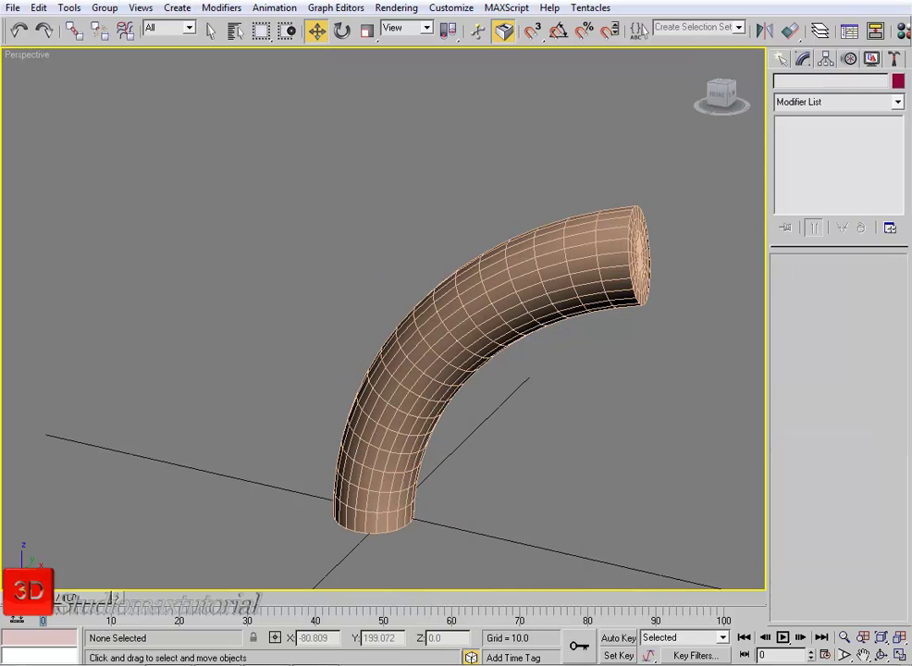
- Add a Taper modifier above the Bend on the cylinder and fit the object in all four views
click(486, 288)
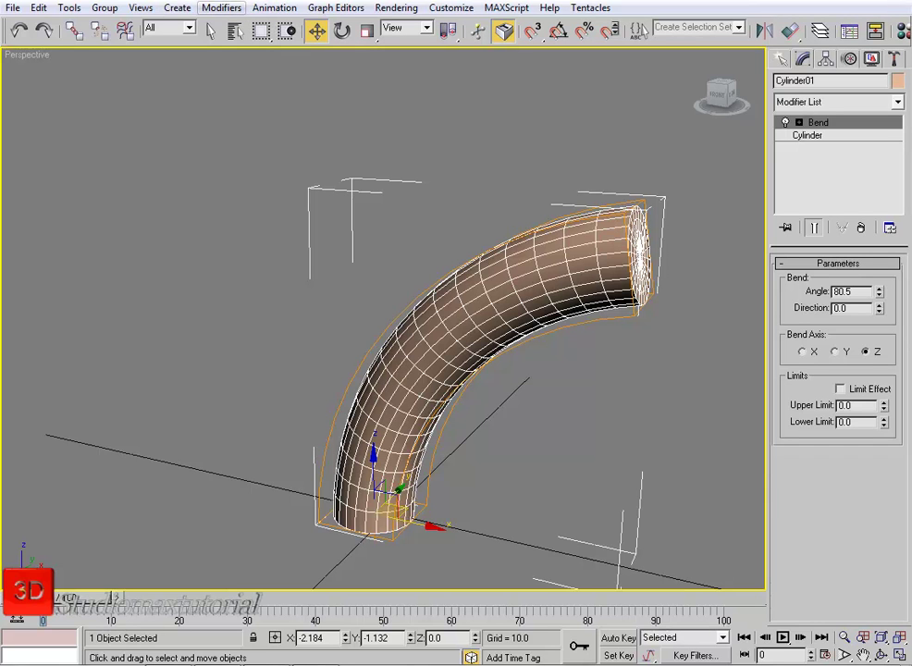
click(221, 7)
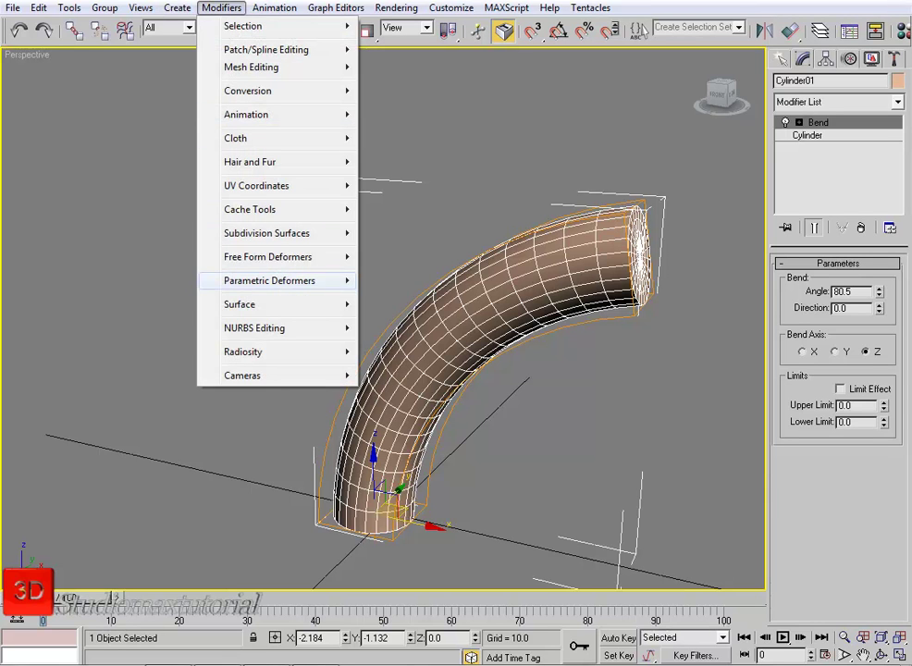
mouse_move(269, 281)
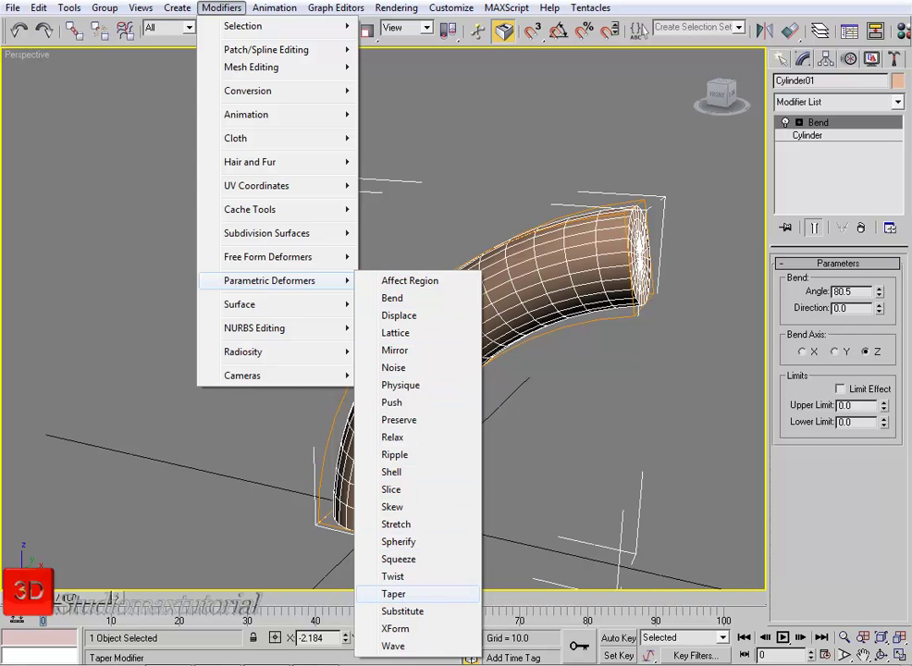
click(393, 594)
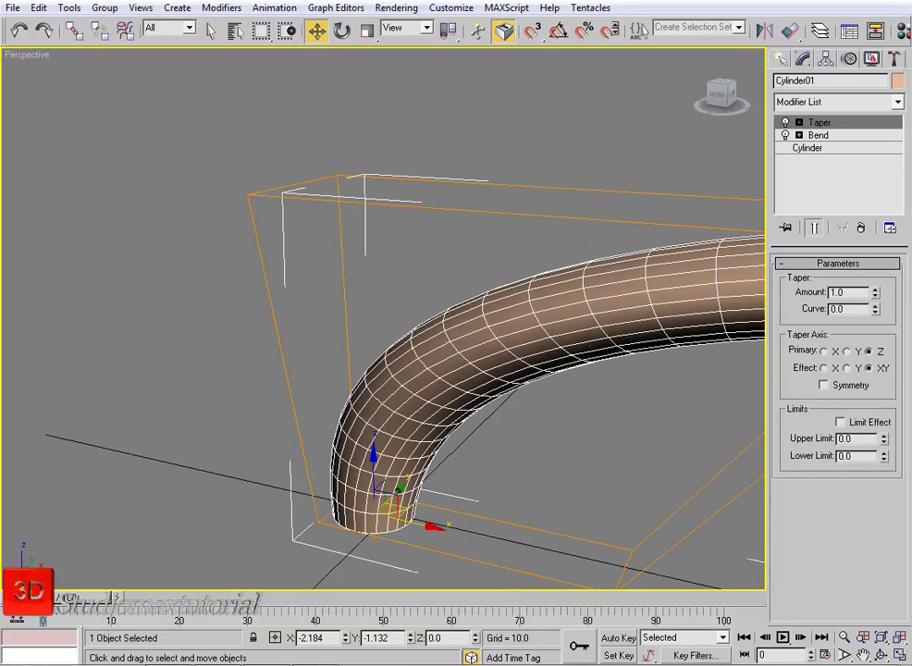
alt+middle_drag(393, 370, 481, 402)
alt+middle_drag(329, 315, 282, 236)
key(alt+w)
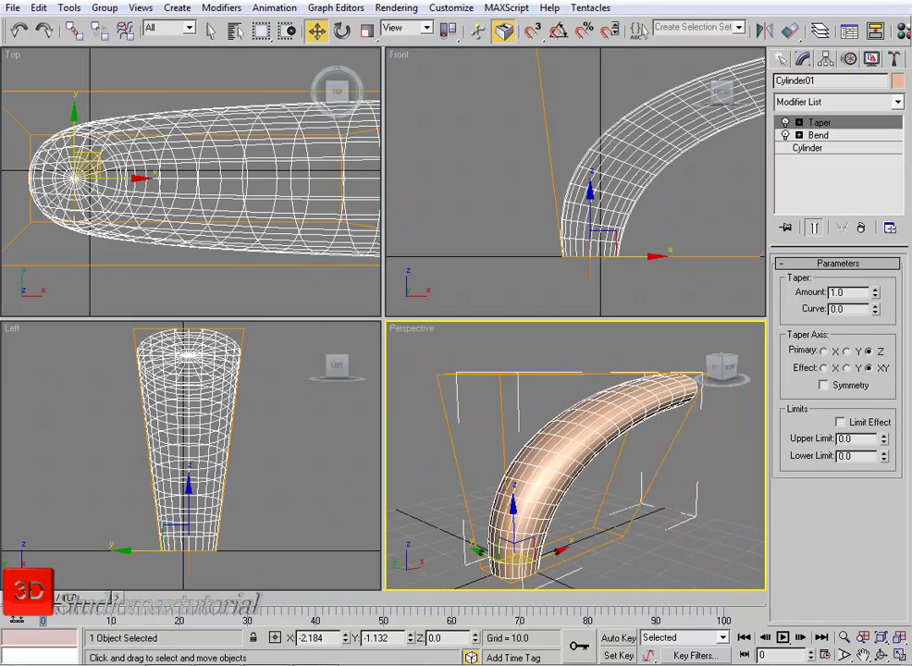
key(ctrl+shift+z)
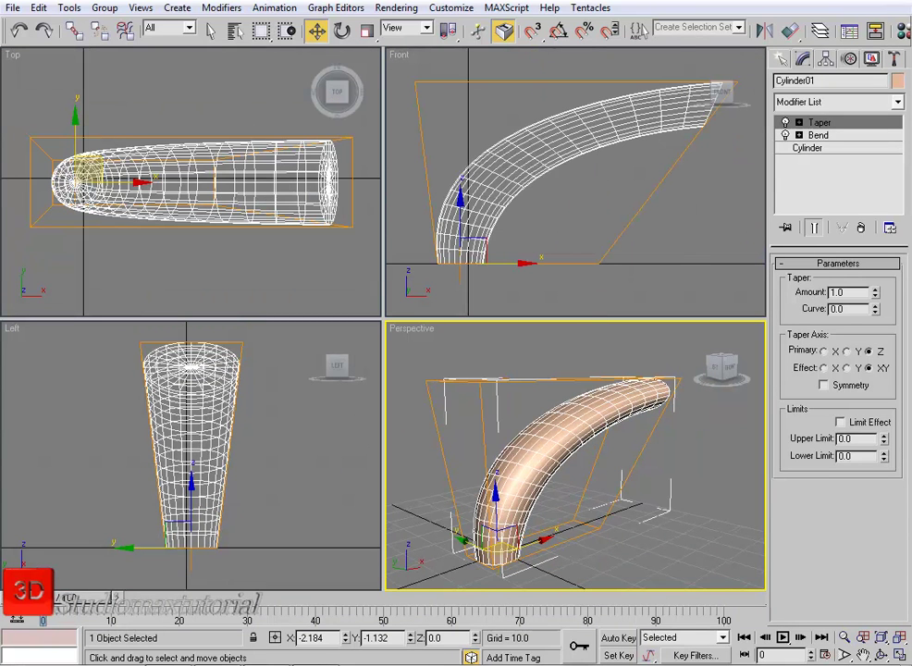
- Inspect the Bend and base Cylinder levels beneath the Taper, hiding and restoring the end result at the Cylinder level
click(819, 135)
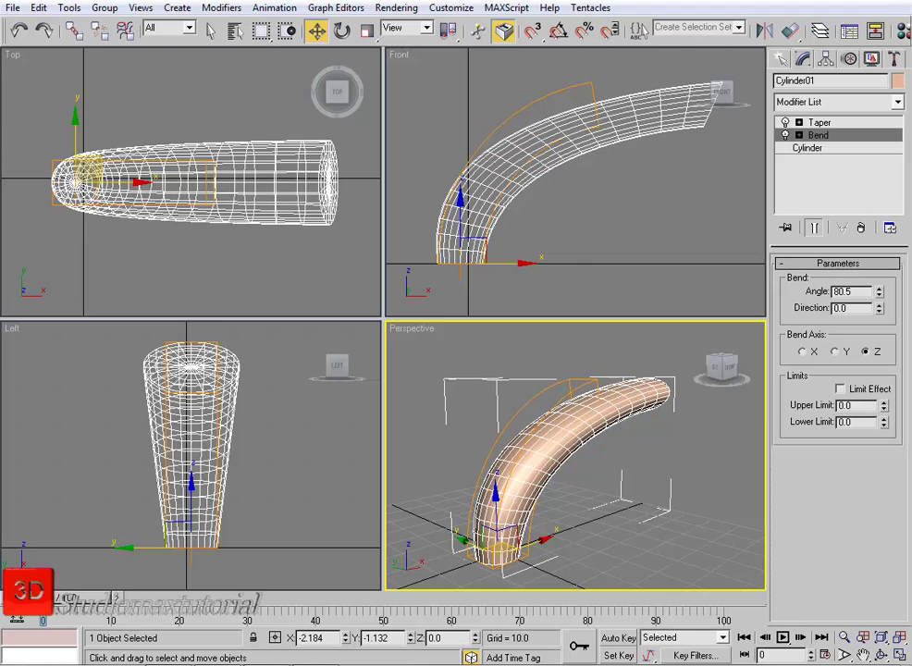
click(808, 148)
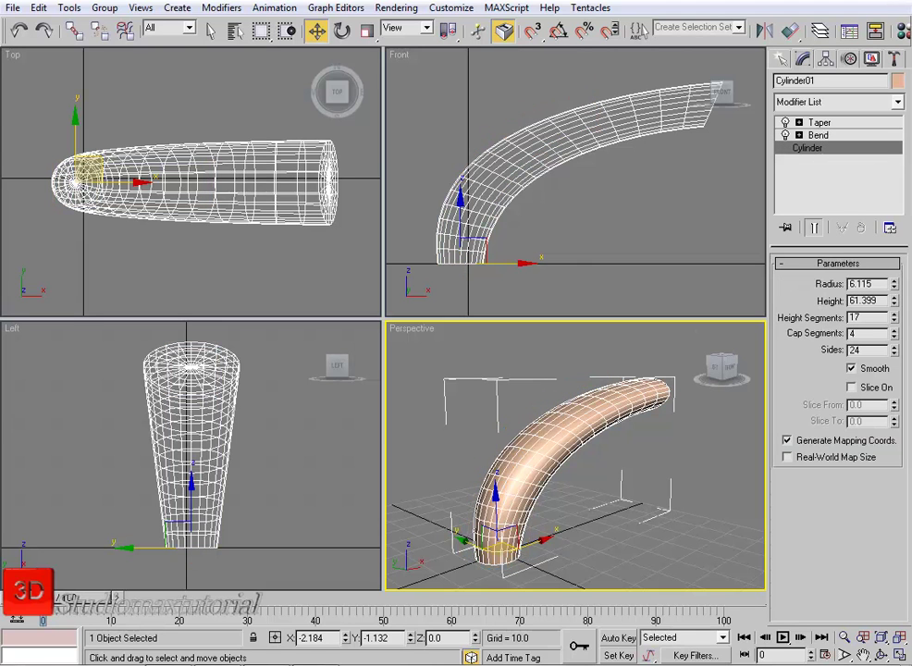
click(814, 227)
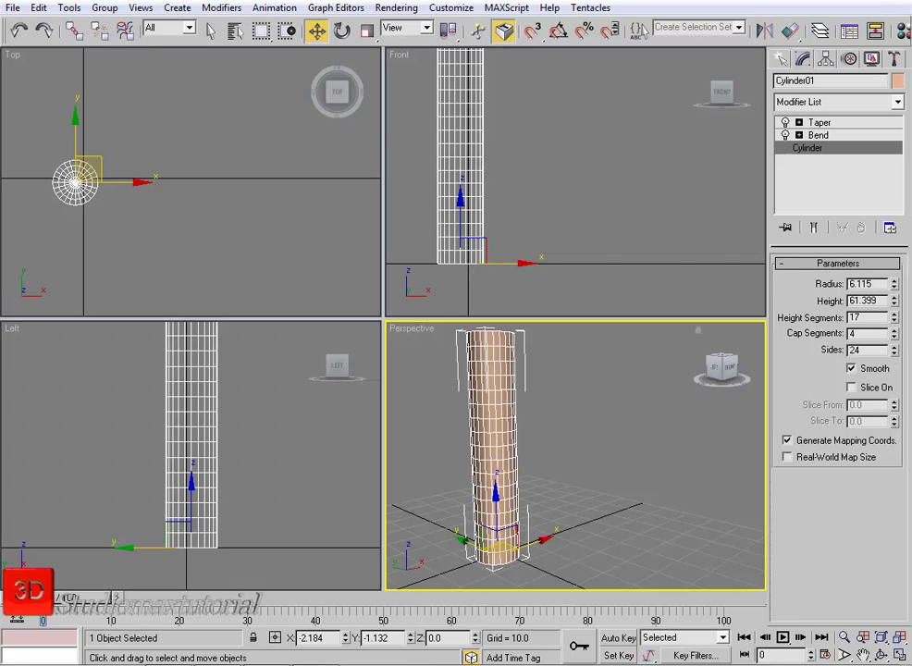
middle_drag(555, 454, 600, 480)
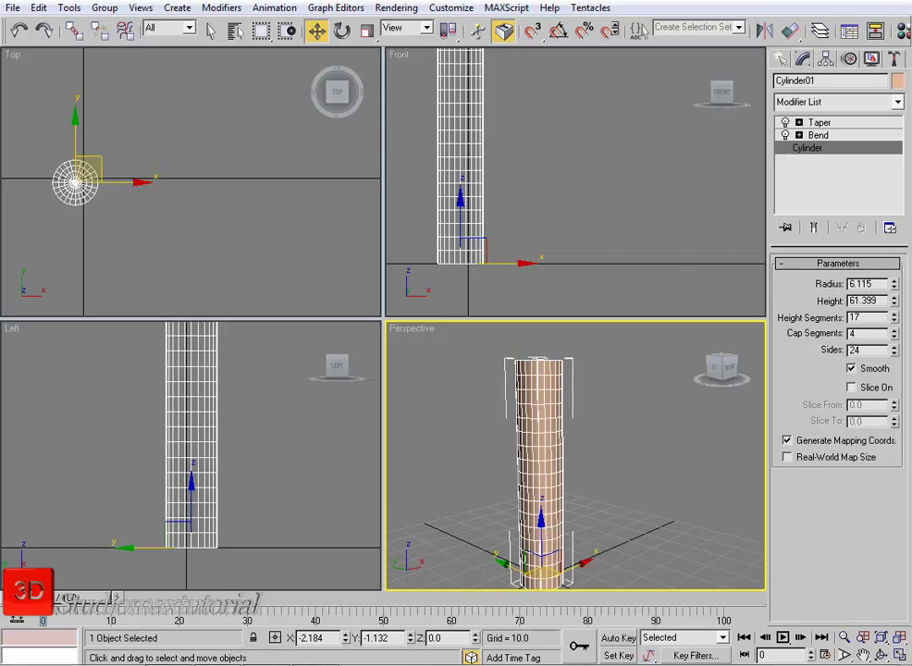
middle_drag(562, 449, 558, 421)
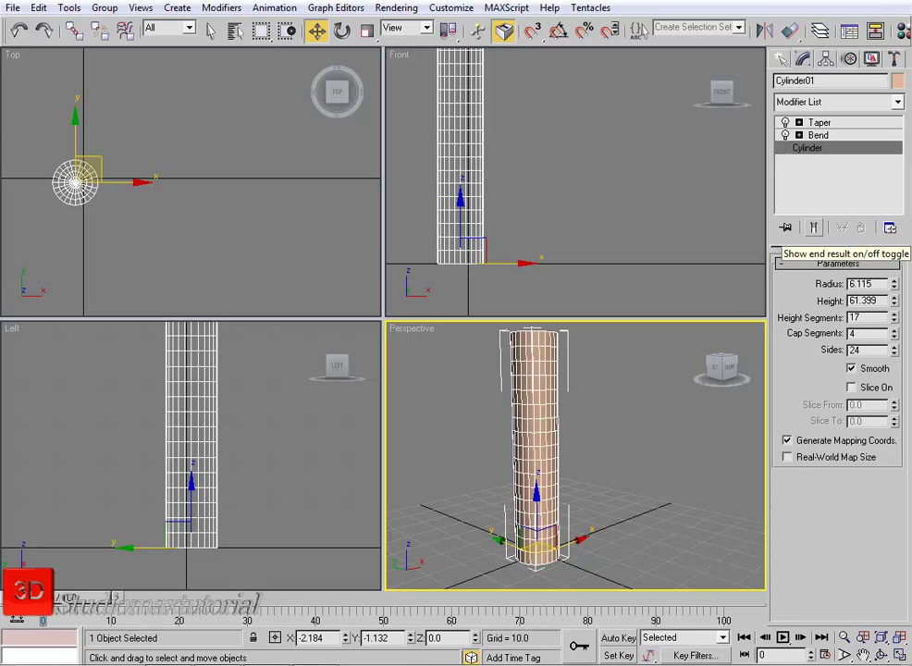
click(814, 227)
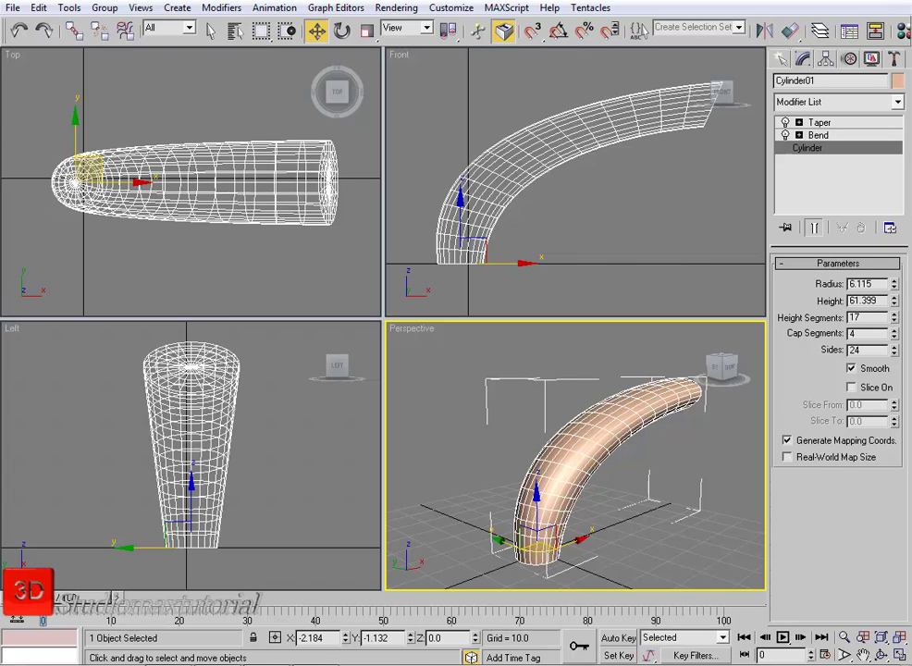
- Set the Taper modifier's amount to 0.65 and its curve to 1.4
click(819, 122)
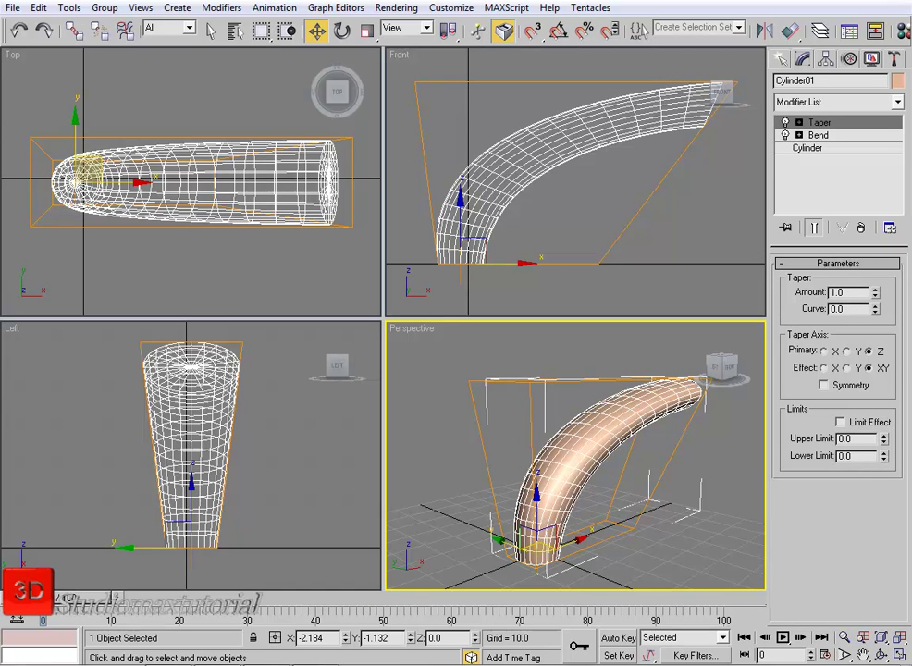
drag(875, 291, 874, 179)
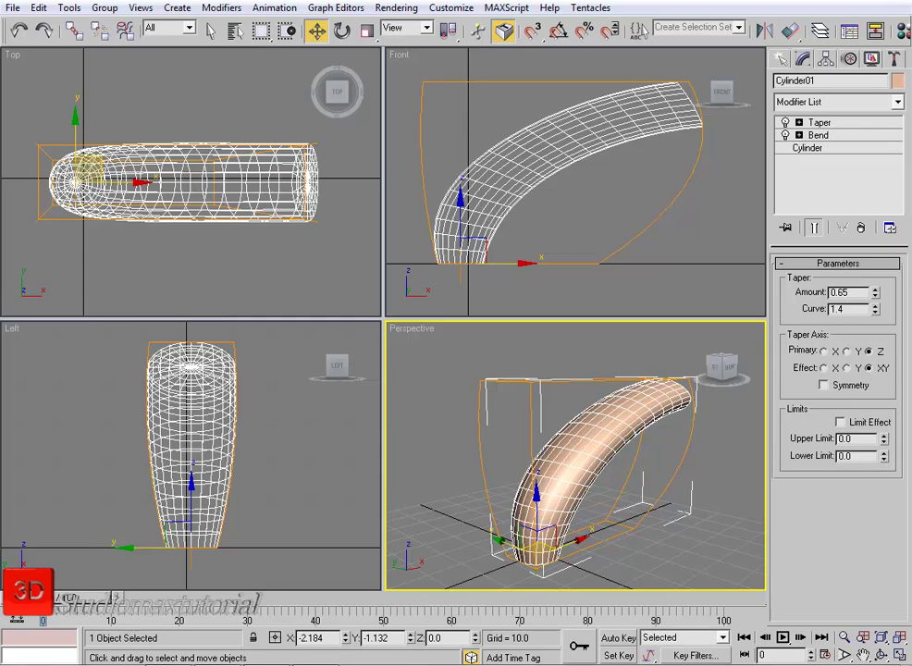
click(820, 122)
- At the base Cylinder level, set the radius to 5.809 and the height to 41.751
click(818, 135)
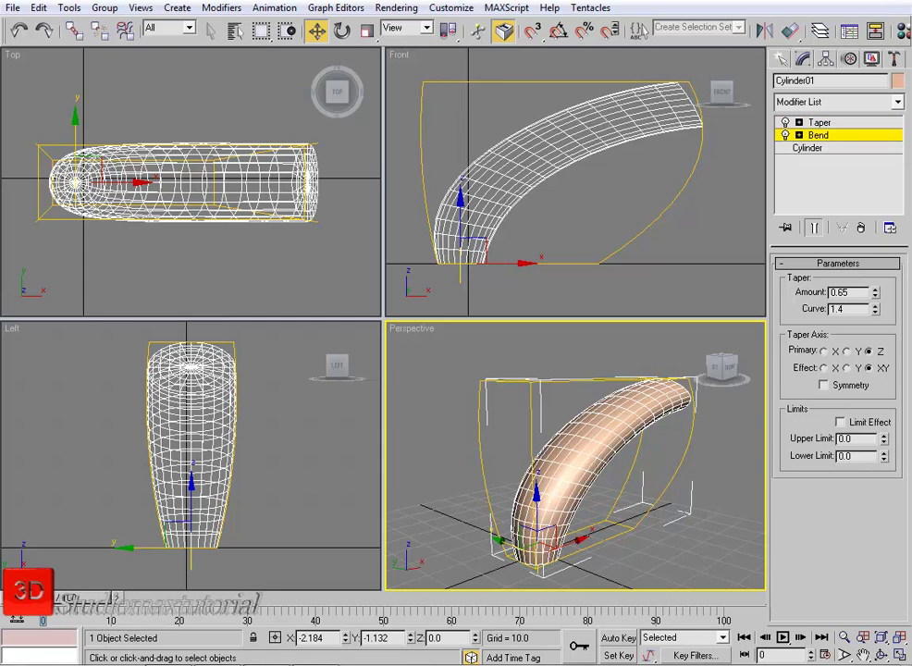
click(808, 148)
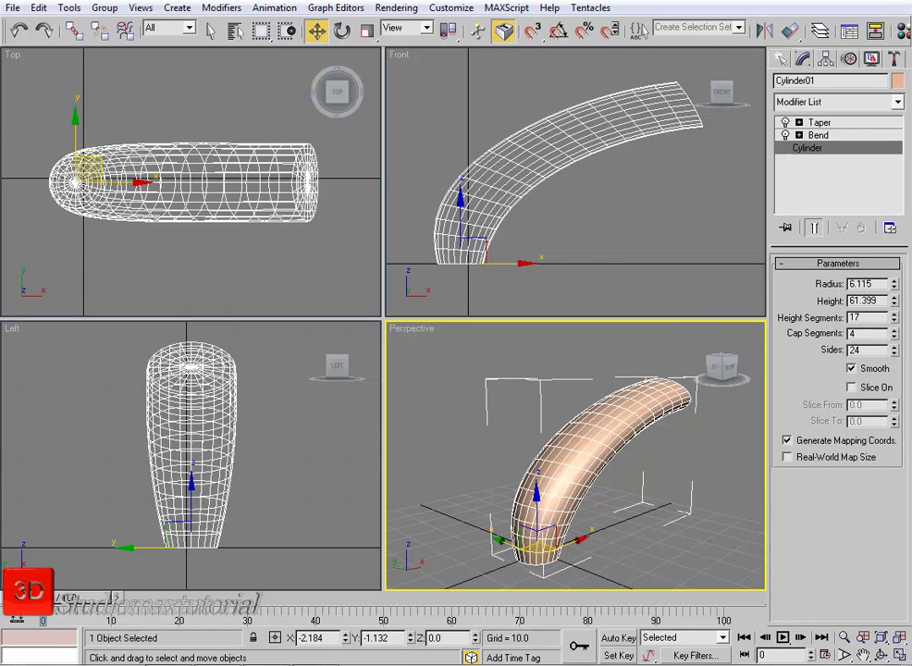
mouse_move(894, 284)
mouse_down()
mouse_move(894, 317)
mouse_move(894, 288)
mouse_up()
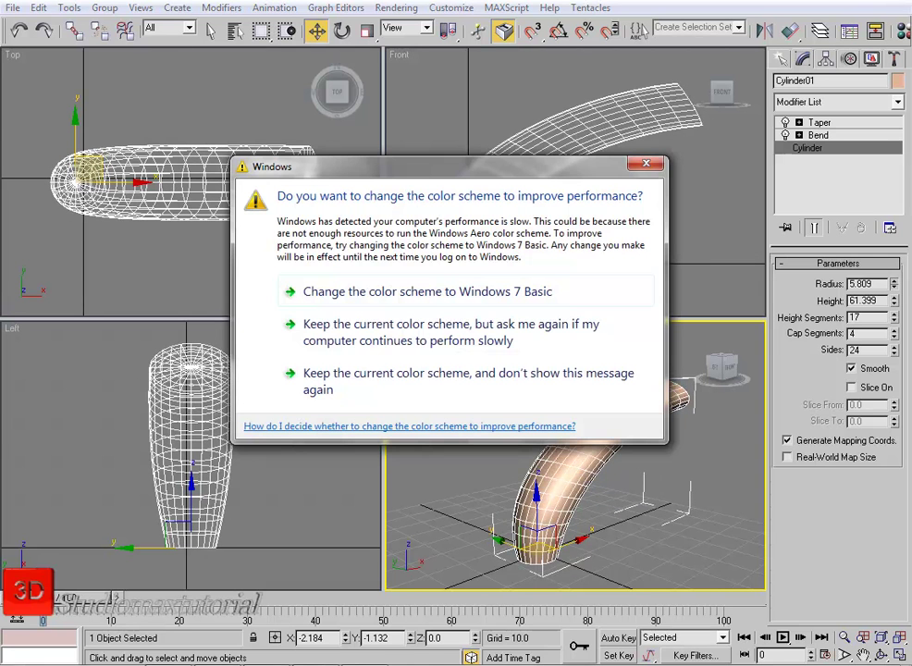
key(Escape)
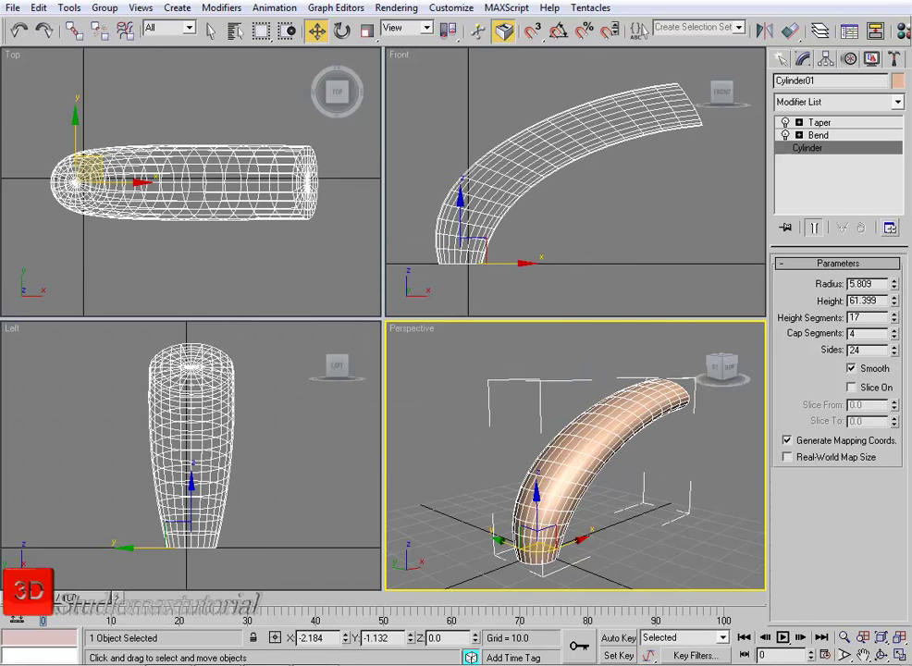
mouse_move(893, 301)
mouse_down()
mouse_move(894, 293)
mouse_move(894, 306)
mouse_up()
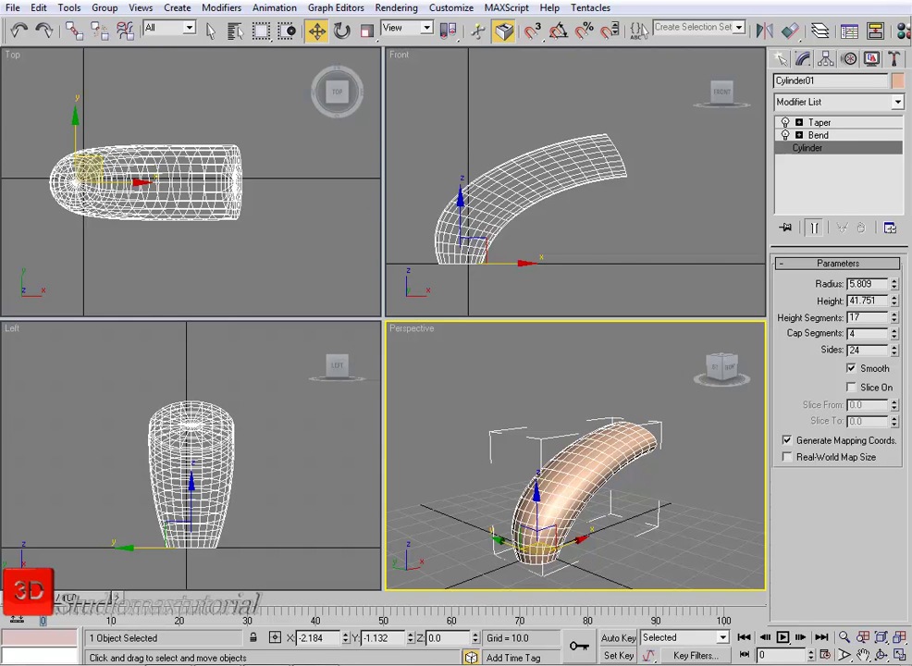
- Set the Bend angle to 78.5 with direction 8.0, and the Taper amount to 0.49
click(818, 135)
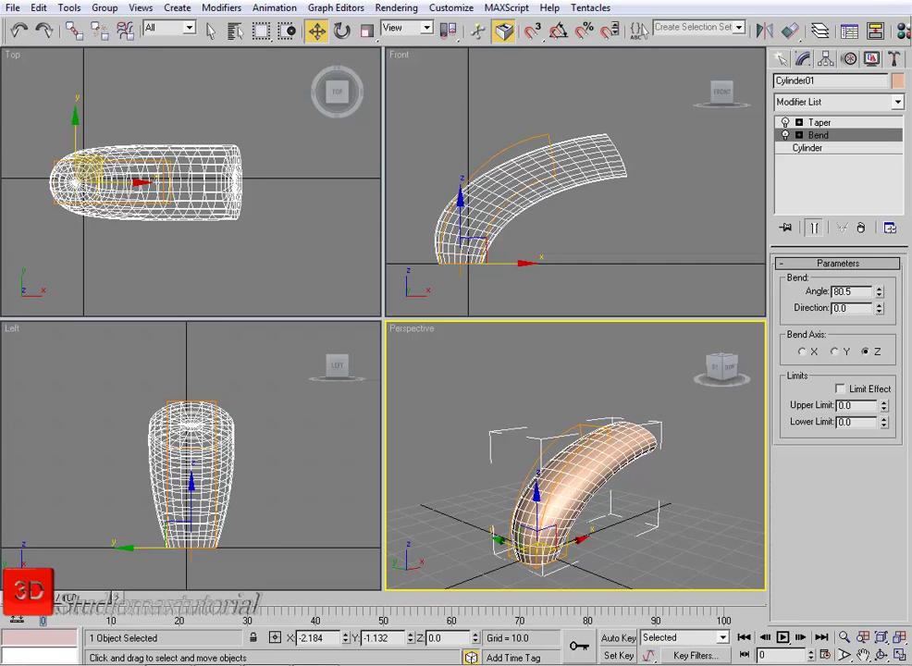
mouse_move(879, 291)
mouse_down()
mouse_move(878, 282)
mouse_move(878, 306)
mouse_move(875, 250)
mouse_move(874, 343)
mouse_move(875, 313)
mouse_up()
click(819, 122)
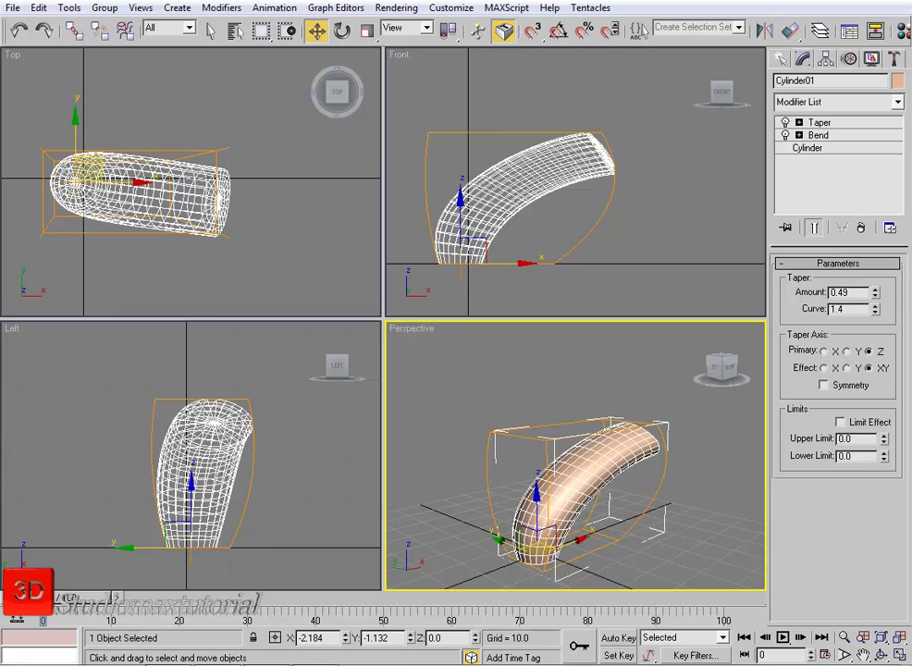
- Try pinning the modifier stack while at the Taper level, and unpin it
click(820, 122)
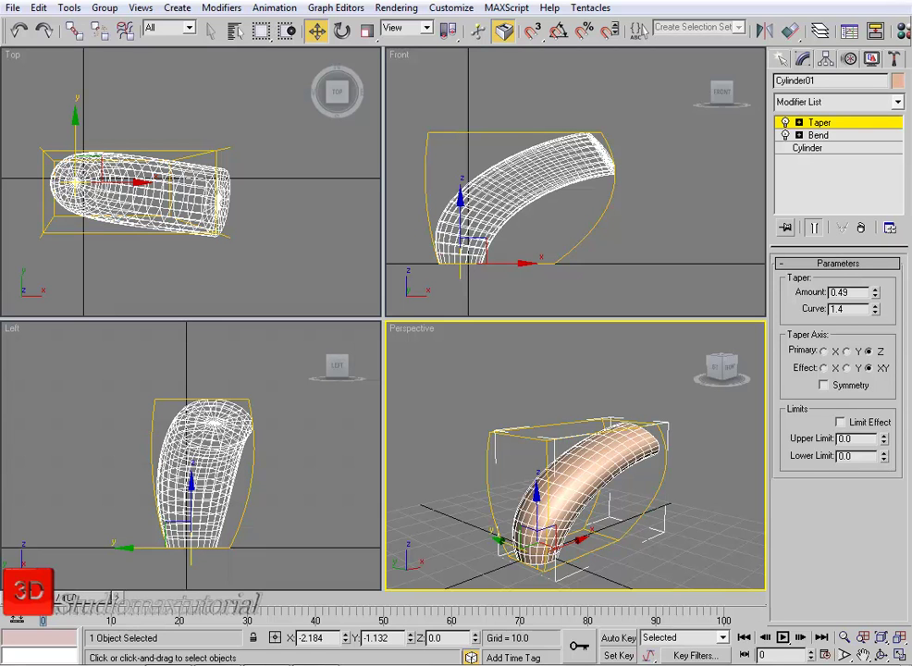
click(785, 228)
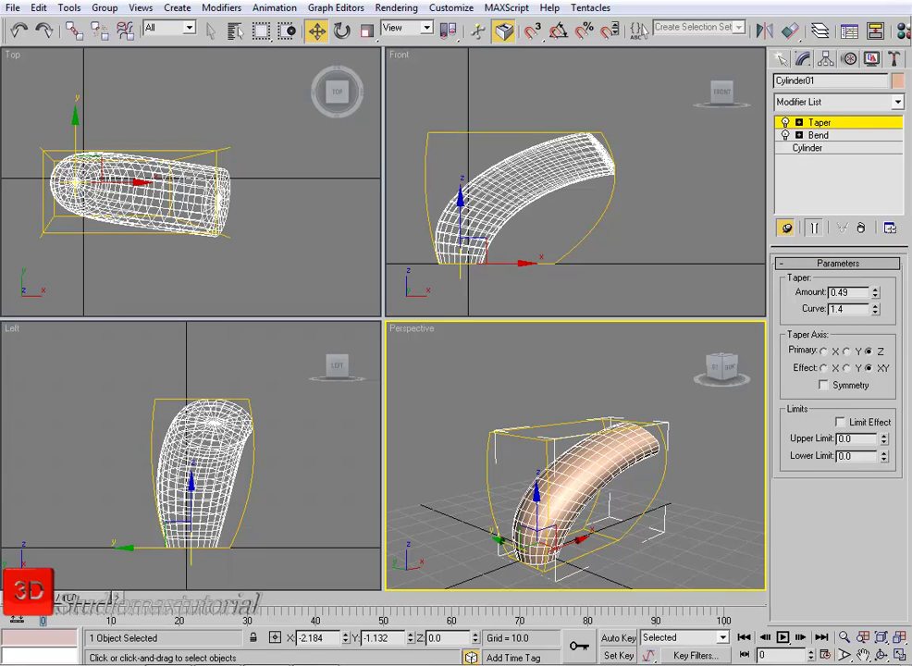
click(819, 122)
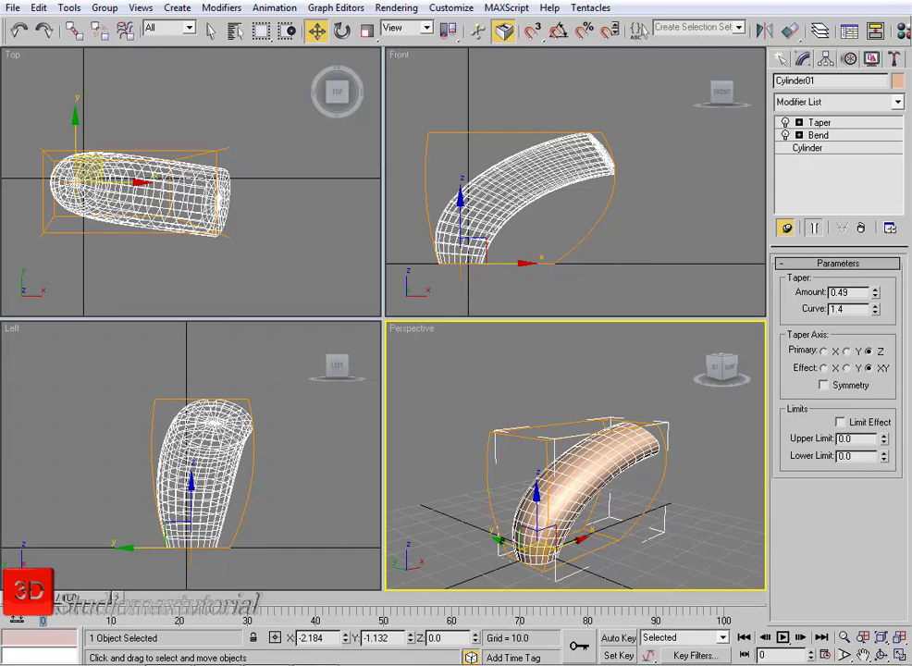
click(785, 227)
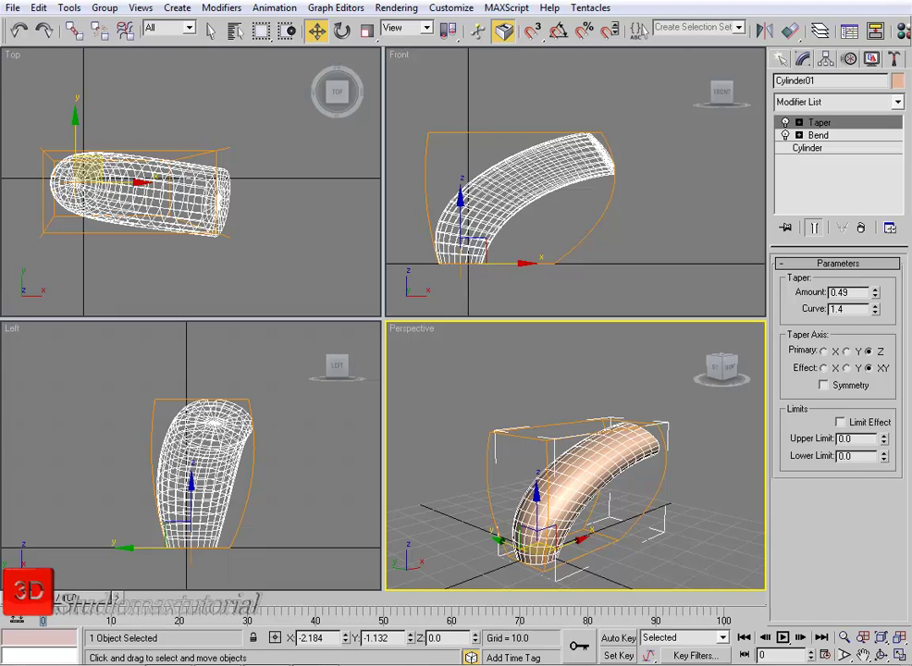
- Set the Bend angle to 101.5 and return to the Taper level of the stack
click(819, 135)
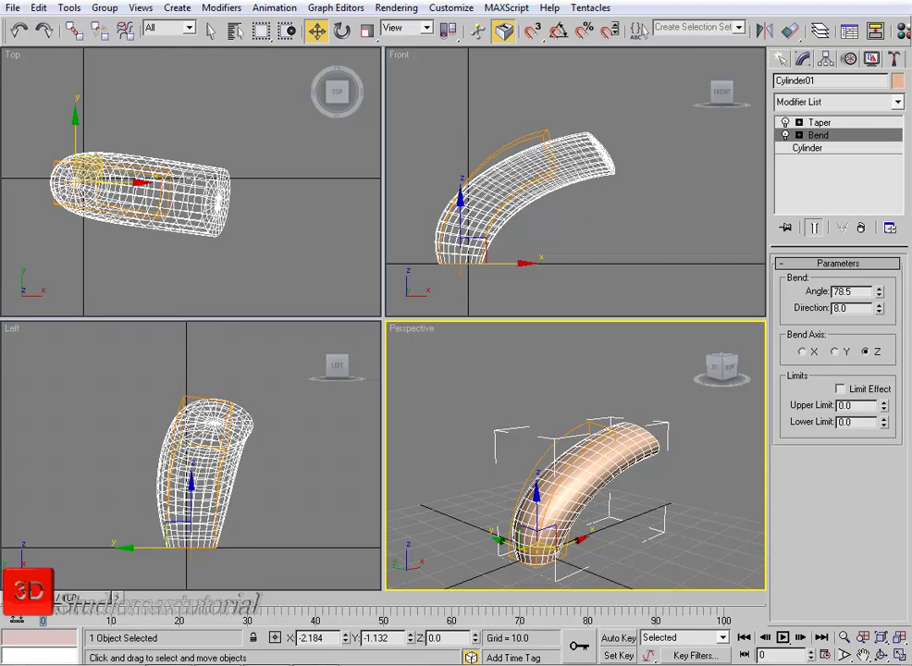
drag(879, 291, 879, 248)
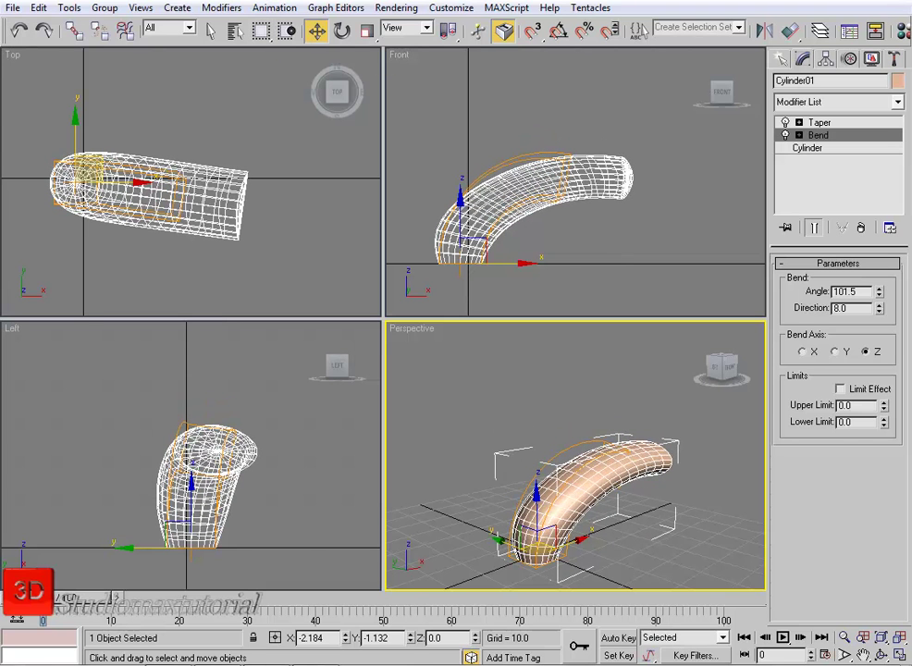
click(820, 122)
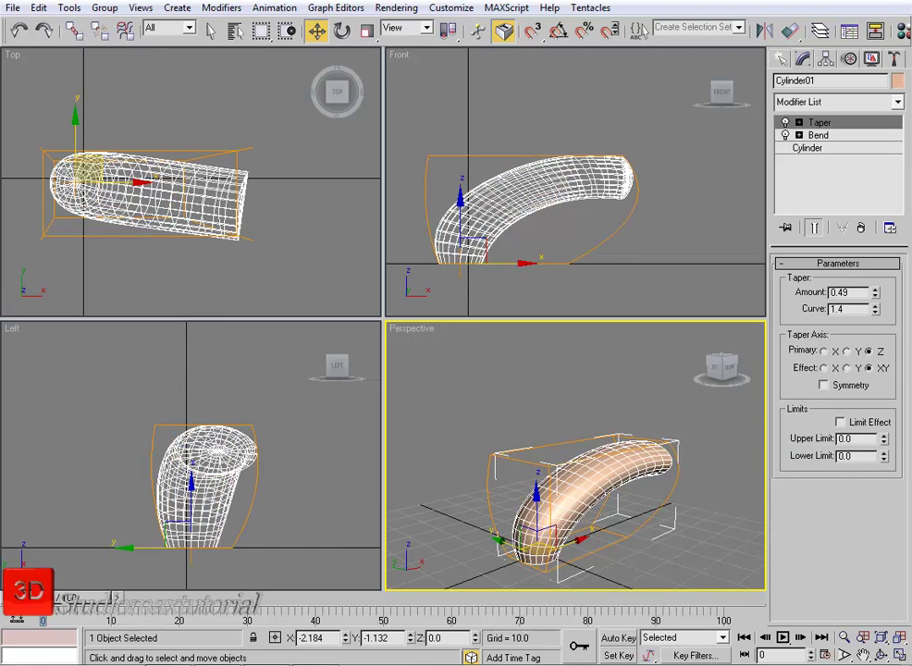
- Deselect the cylinder and select it again in the Front view
middle_drag(565, 211, 590, 215)
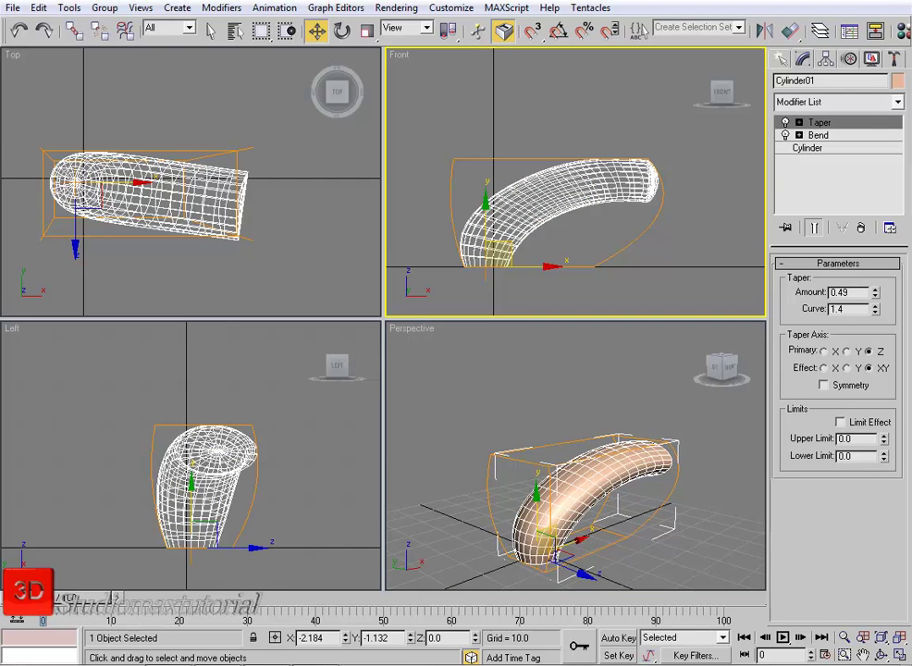
drag(421, 103, 636, 264)
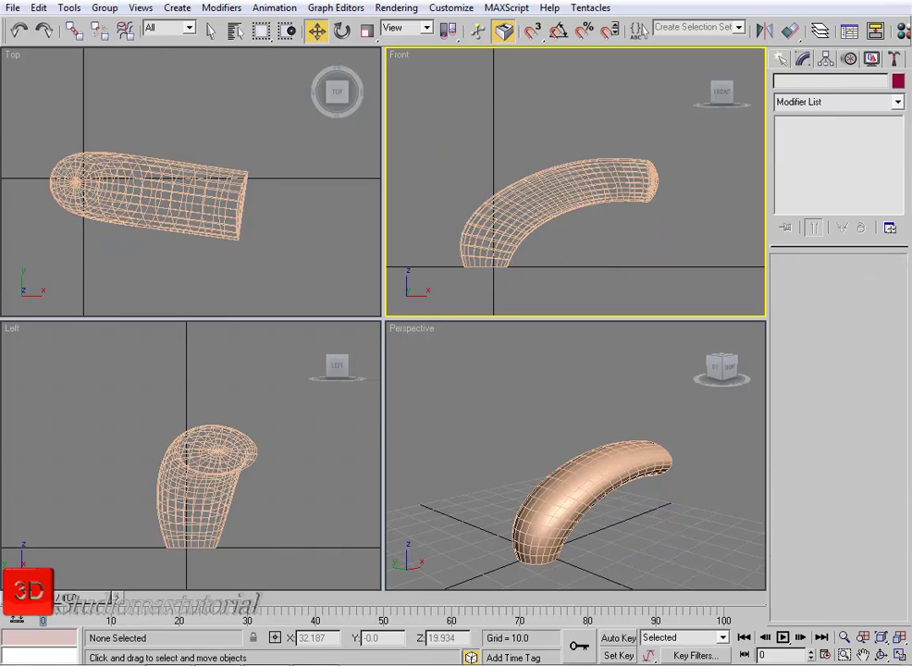
click(601, 201)
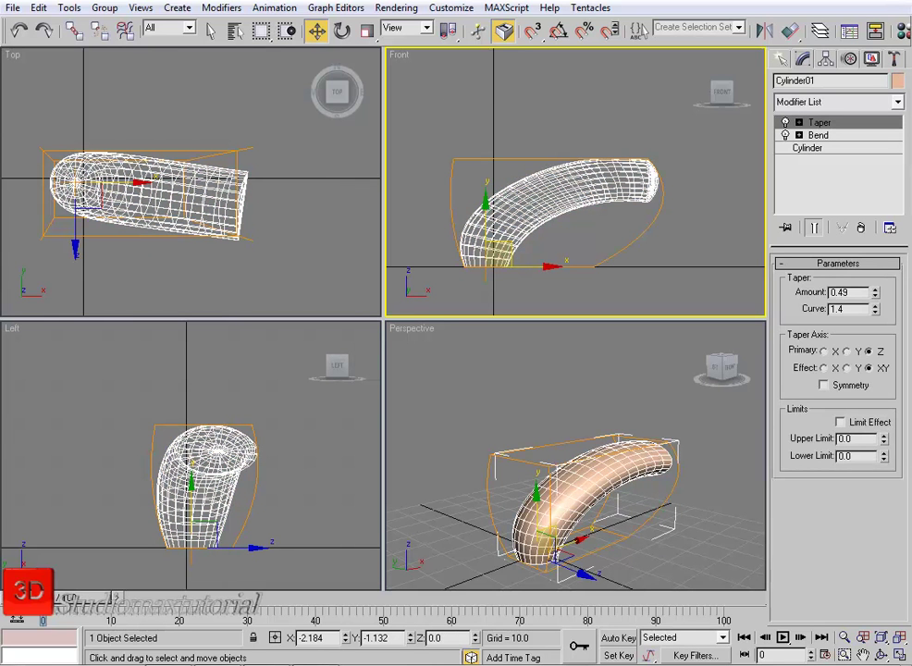